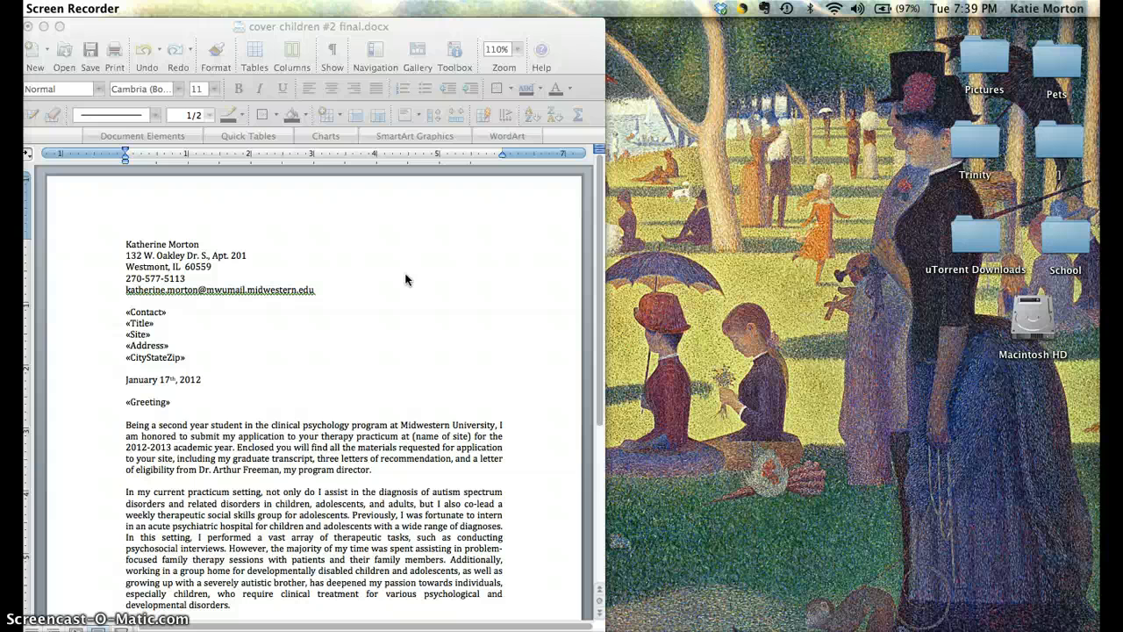
Review the cover letter from the sender details to the signature, noting where merge placeholders are used.
click(406, 271)
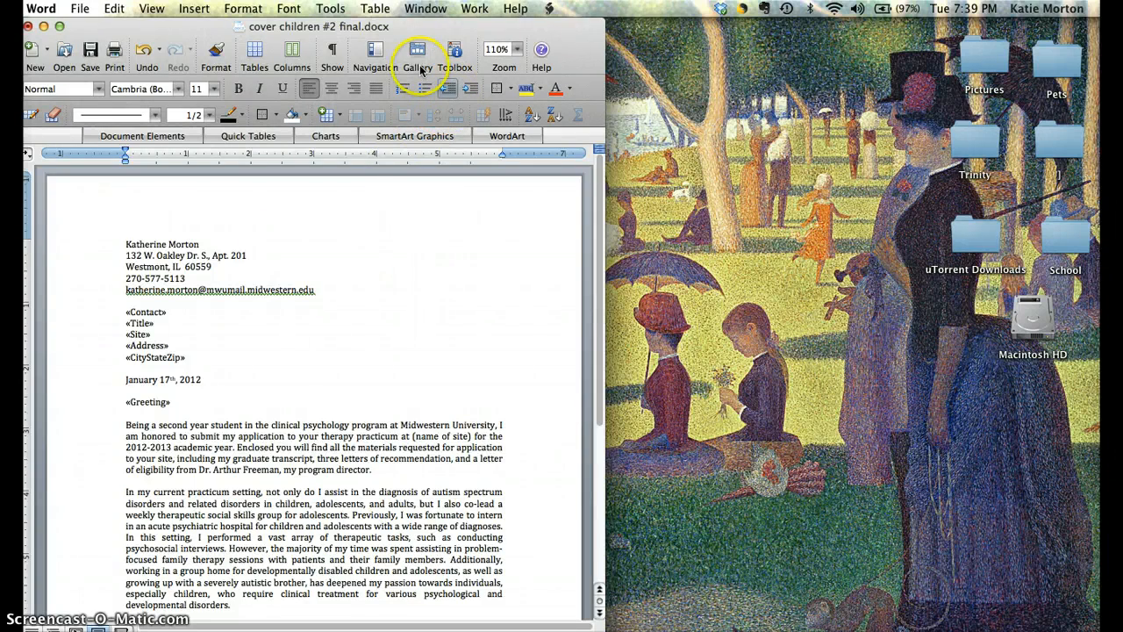
scroll(303, 371, down, 3)
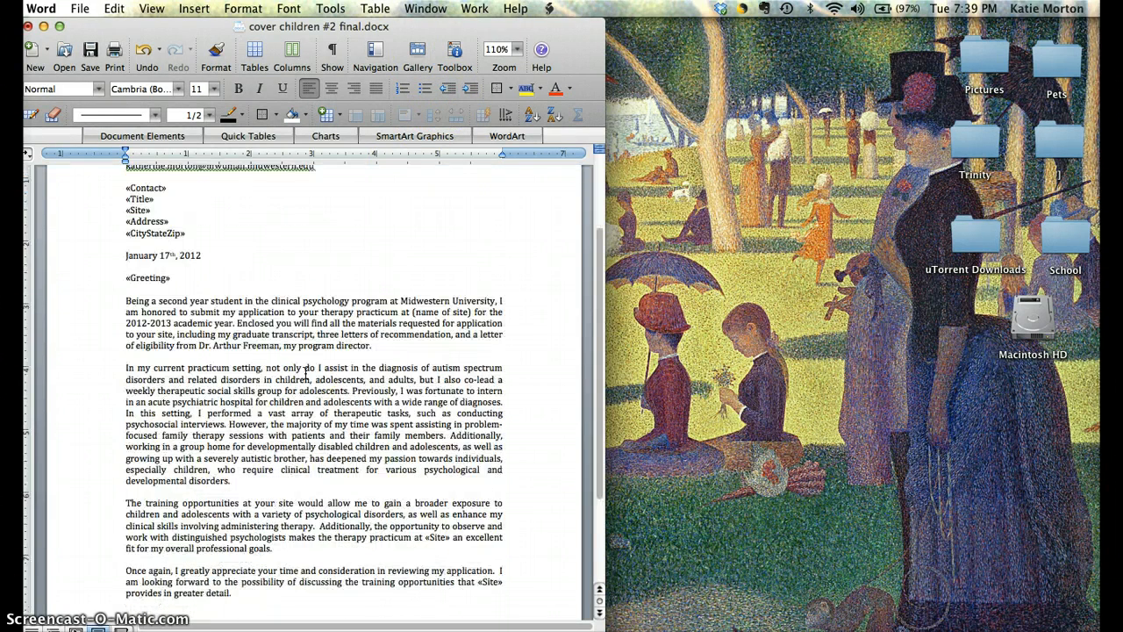
scroll(305, 371, up, 3)
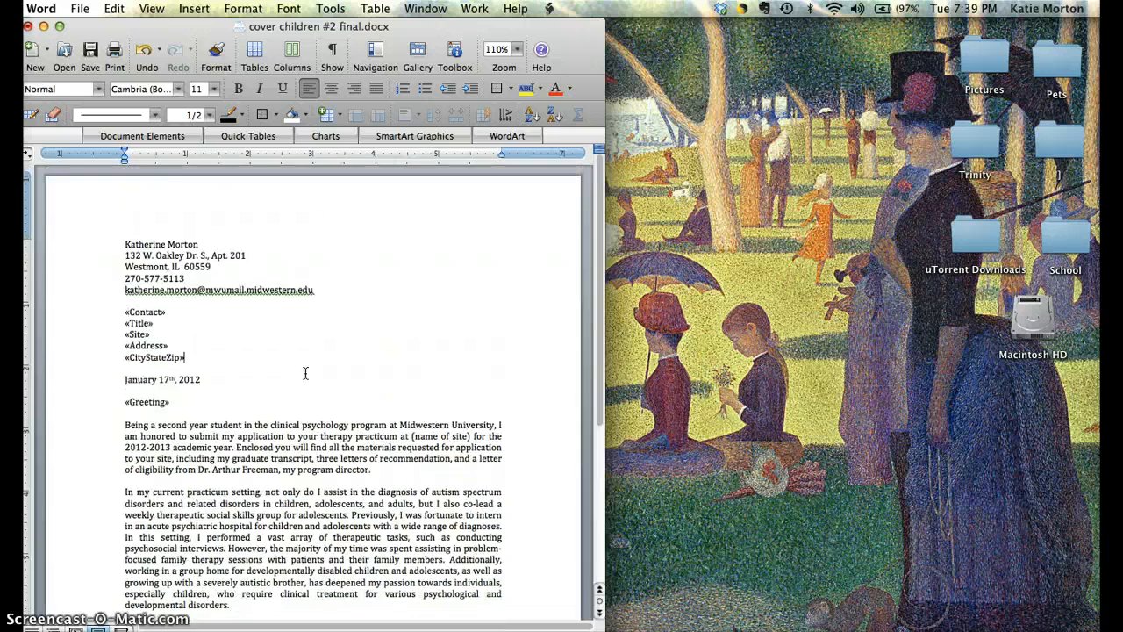
scroll(306, 374, down, 5)
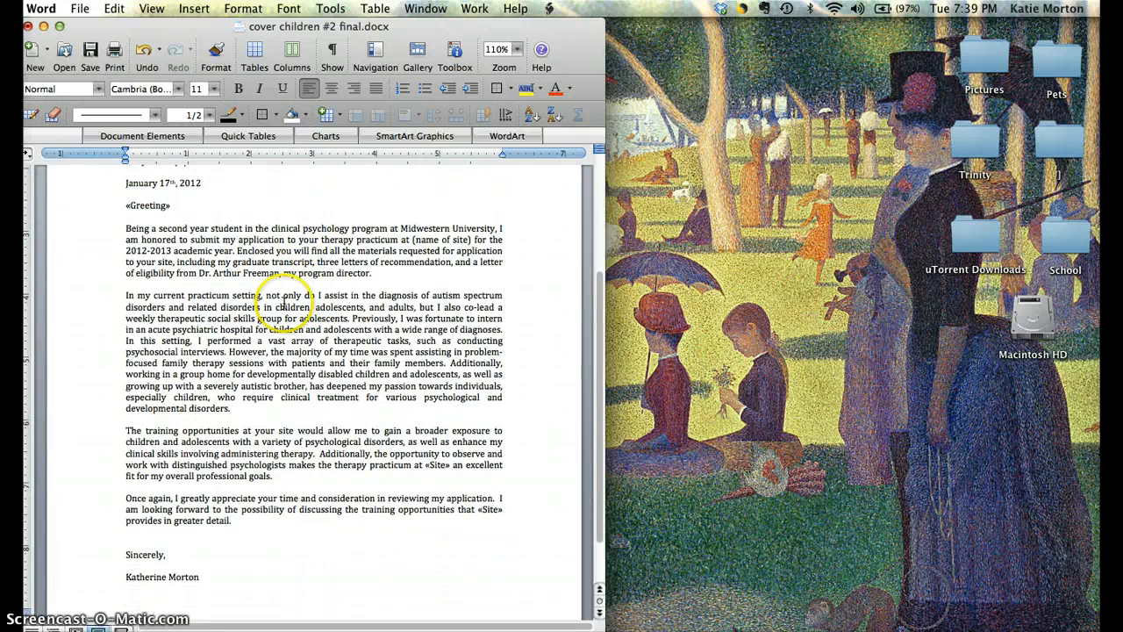
scroll(283, 303, down, 1)
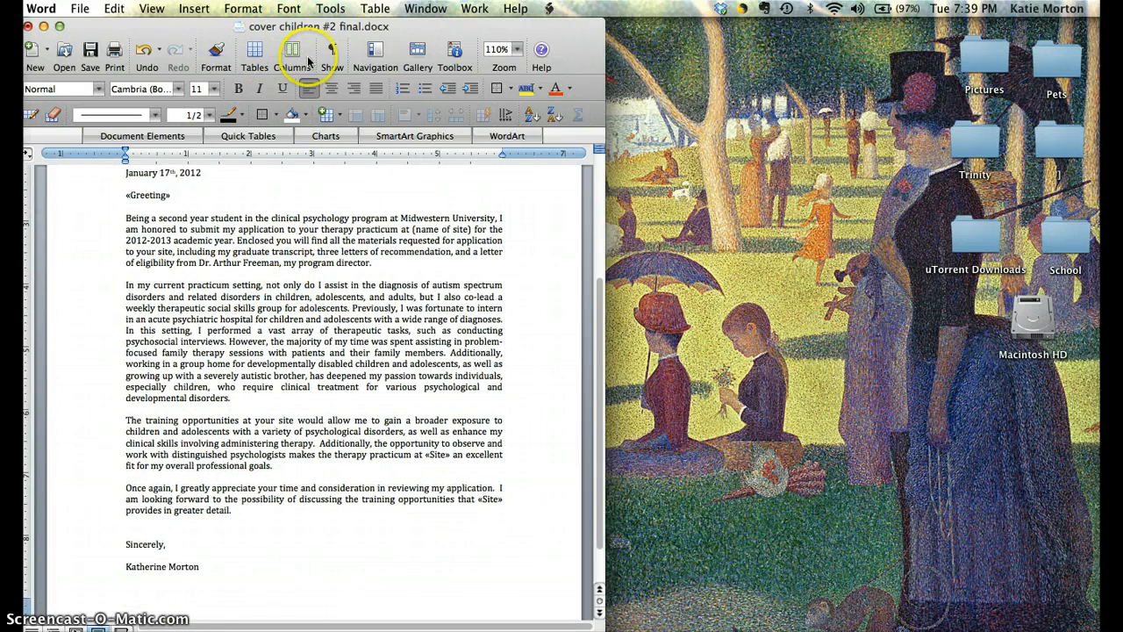
scroll(272, 305, down, 2)
scroll(272, 305, up, 8)
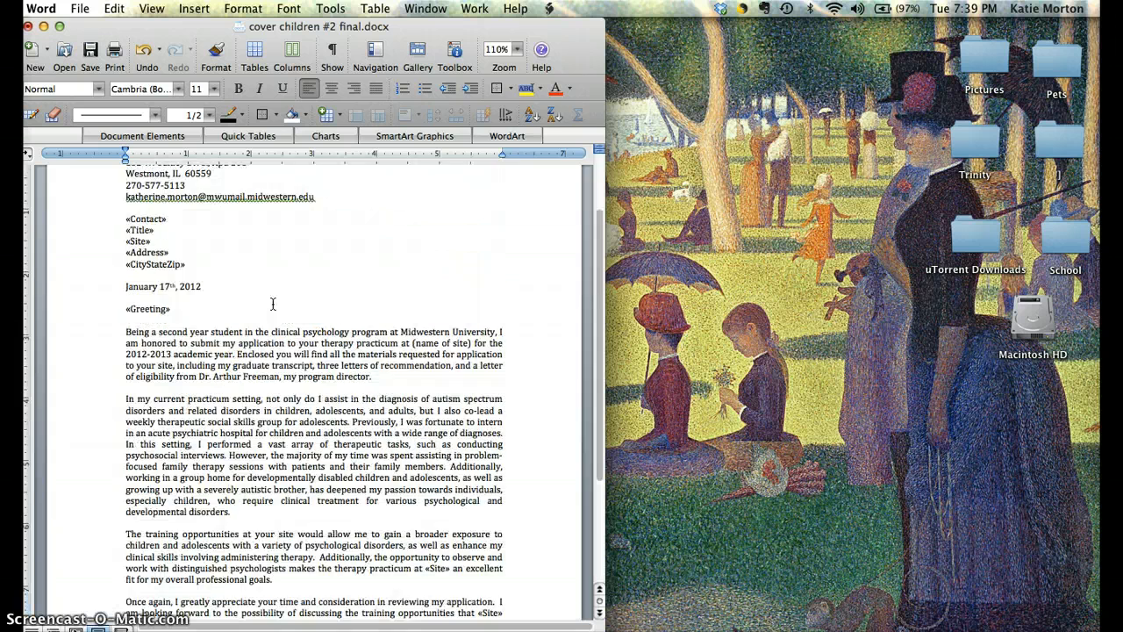
scroll(217, 432, down, 3)
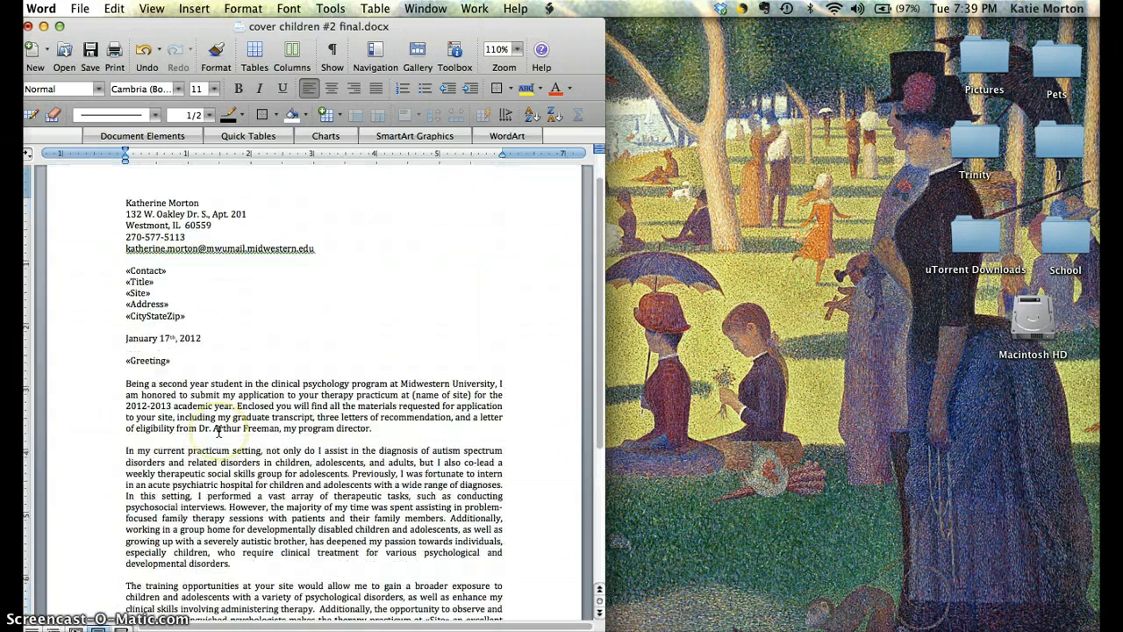
scroll(219, 430, up, 3)
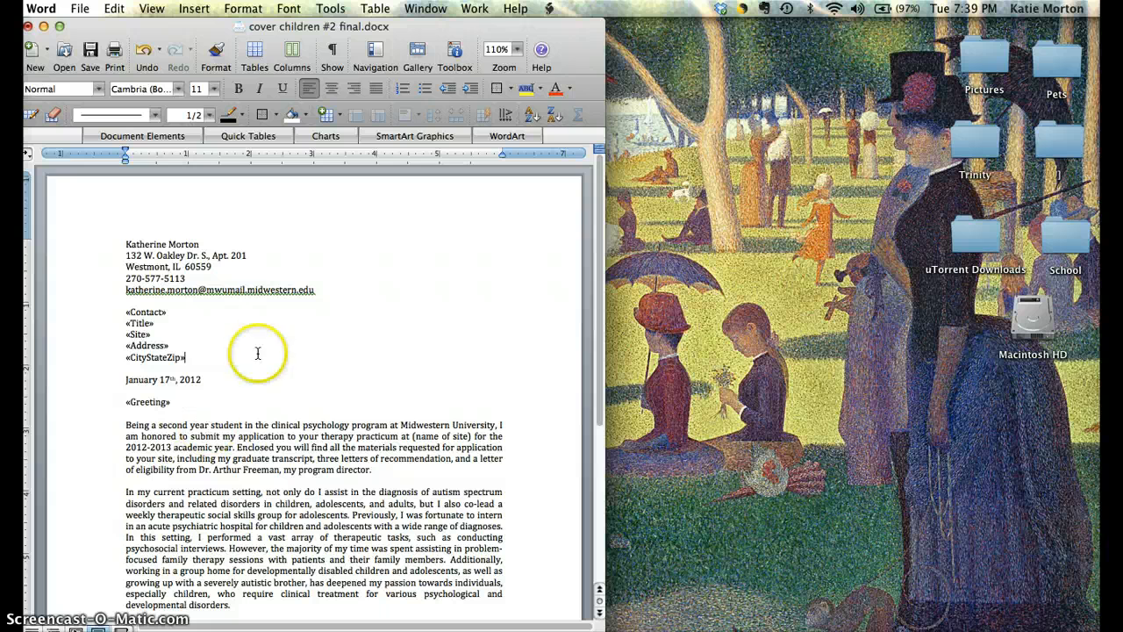
Open the Mail Merge Manager beside the letter and set the merge document type to Form Letters.
click(329, 8)
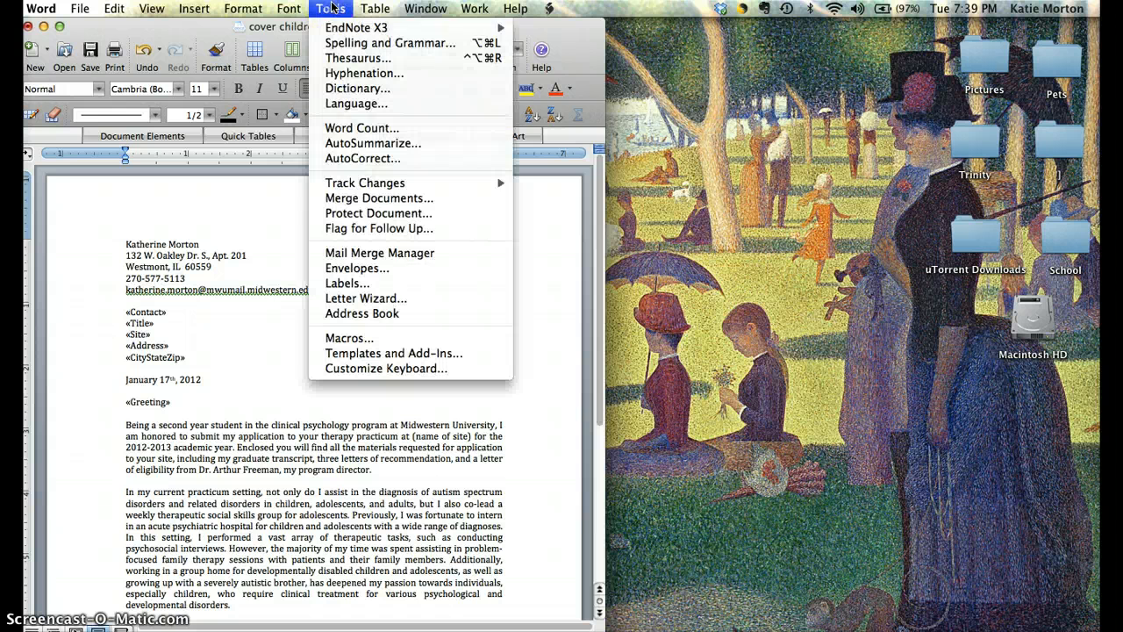
click(449, 255)
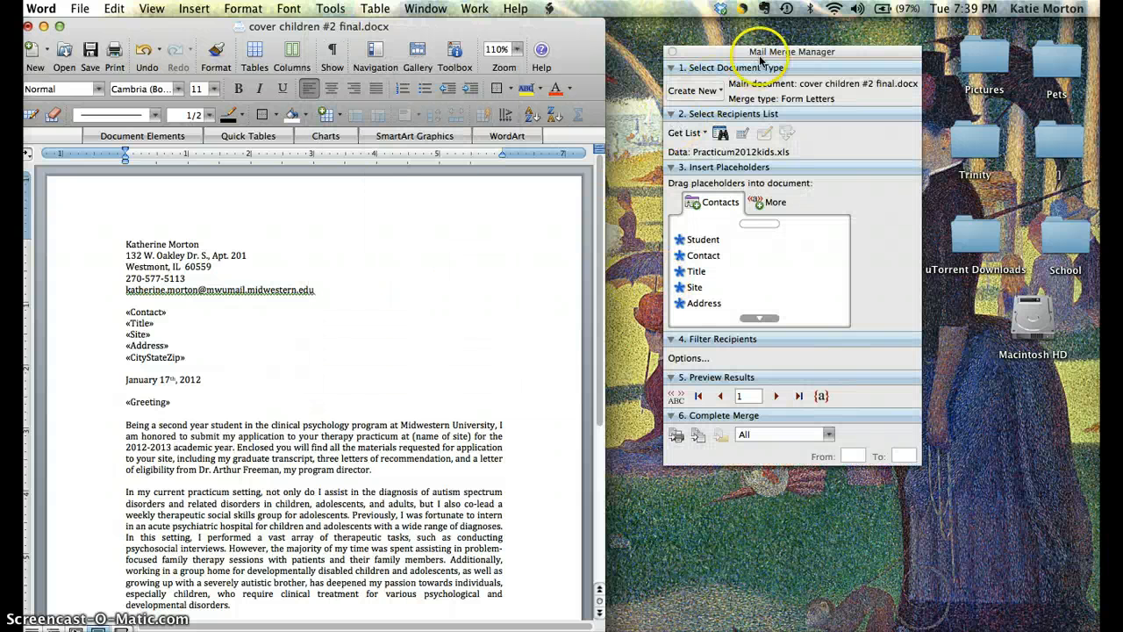
drag(770, 51, 715, 53)
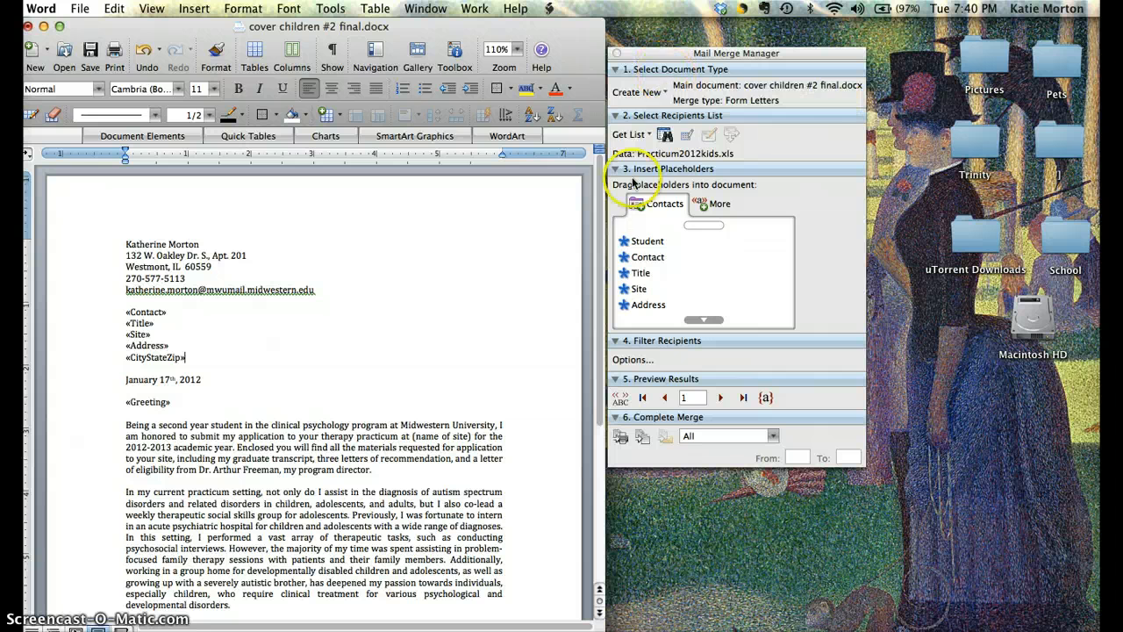
click(661, 95)
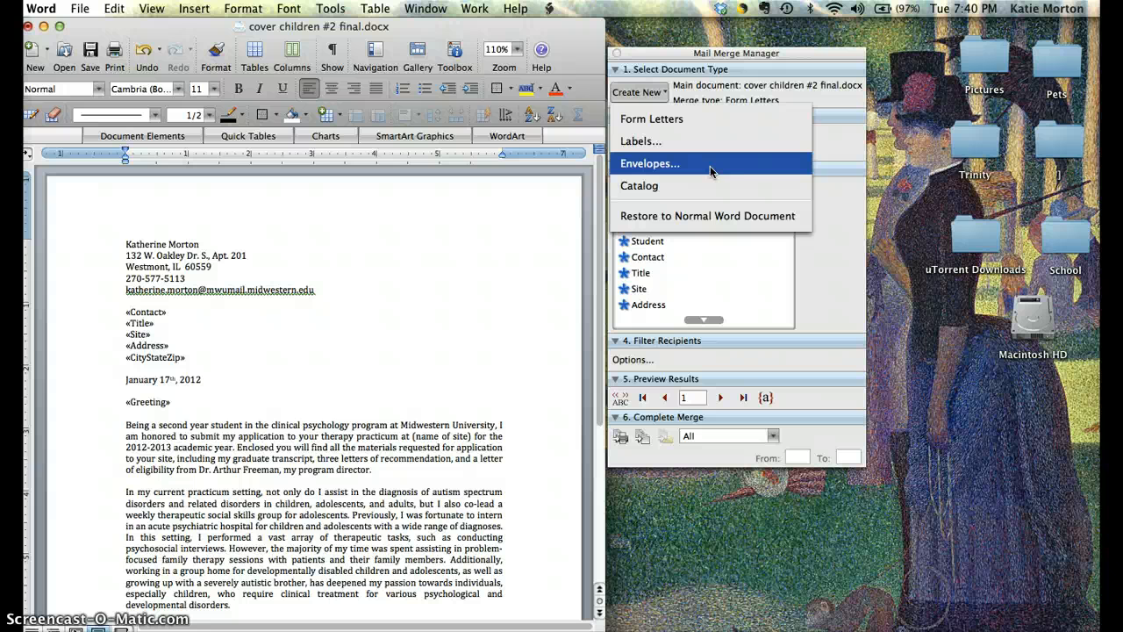
click(743, 122)
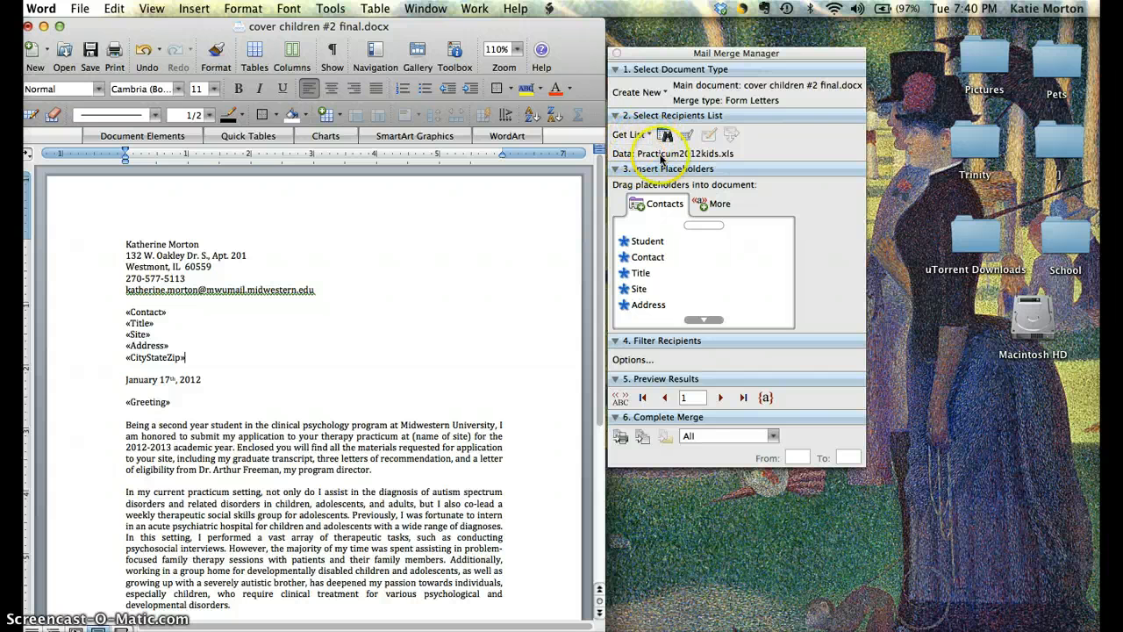
Attach Practicum2012kids.xls from the Site Lists folder as the recipients data source, using the entire worksheet of Sheet1.
click(647, 137)
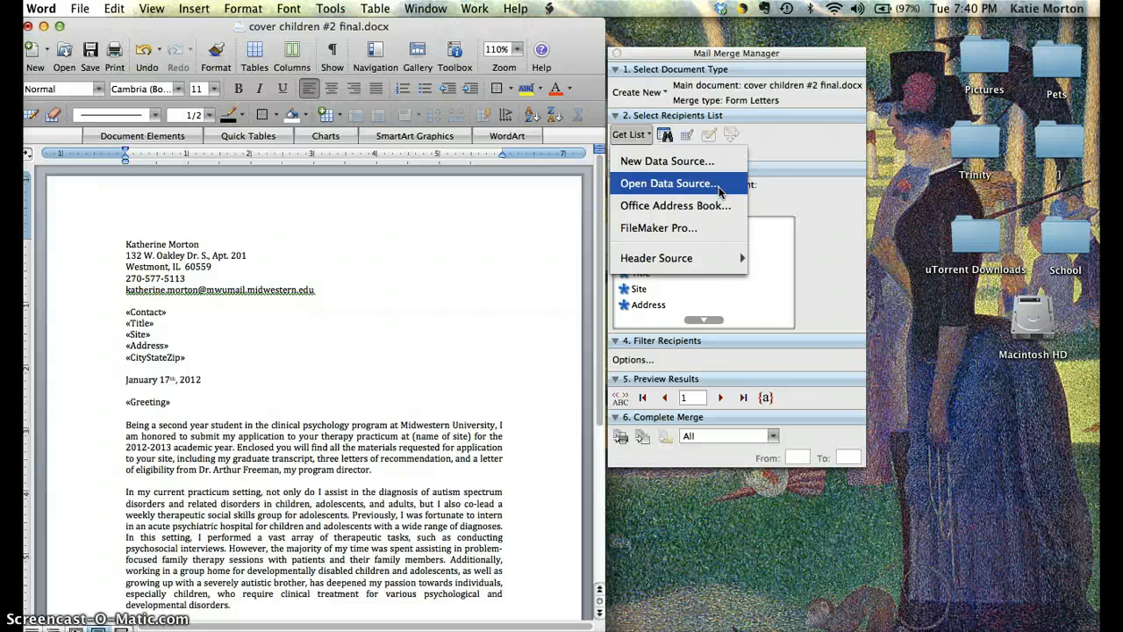
click(719, 185)
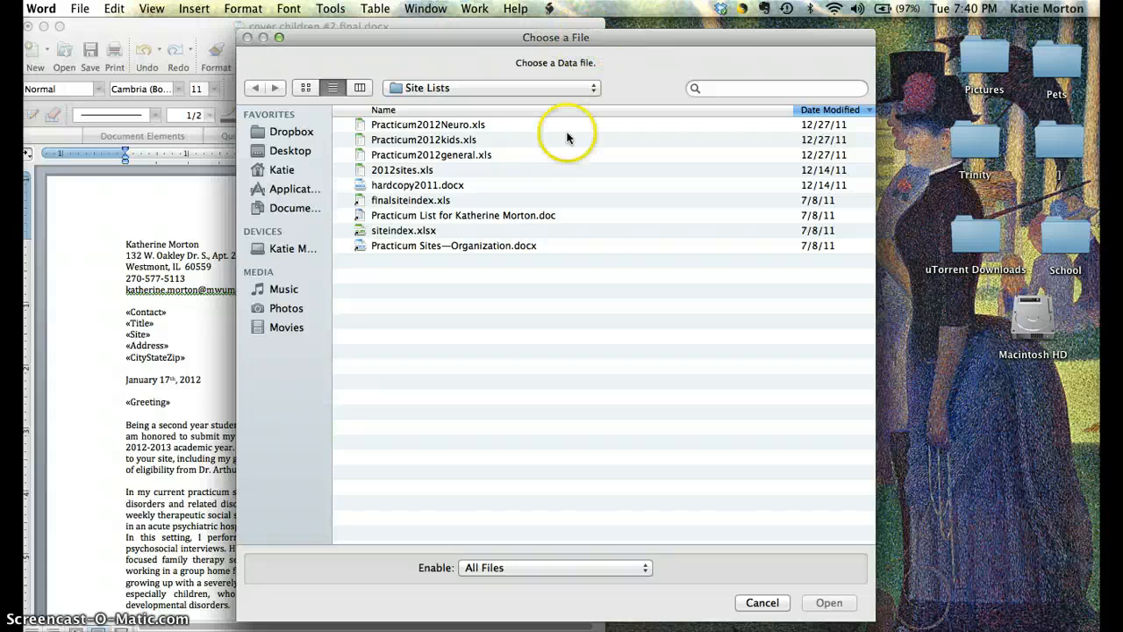
click(509, 141)
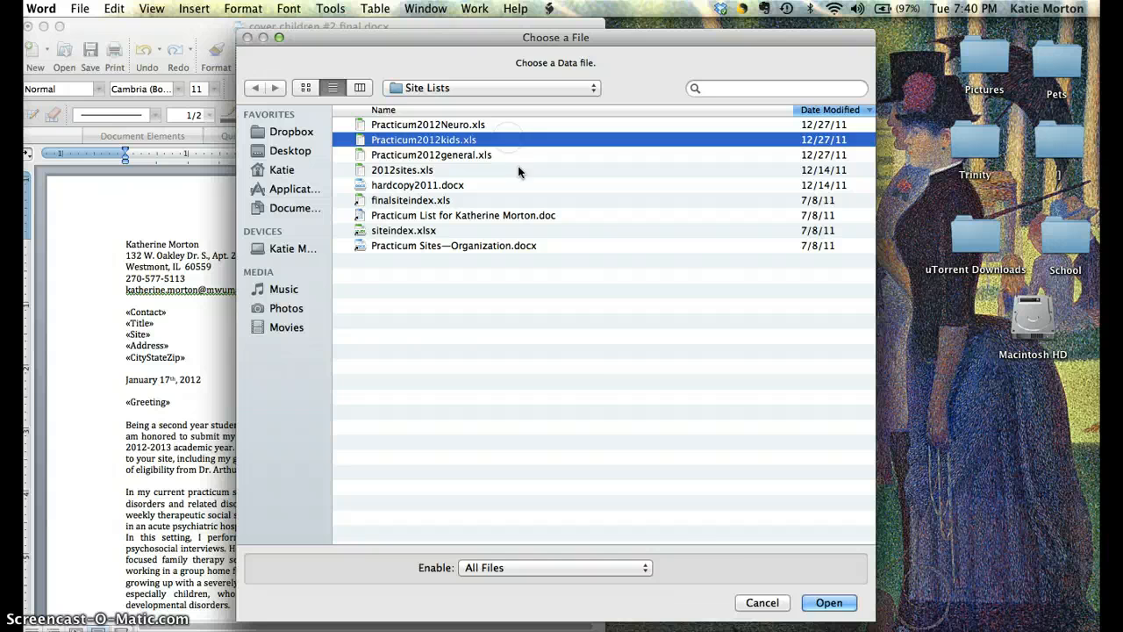
click(828, 602)
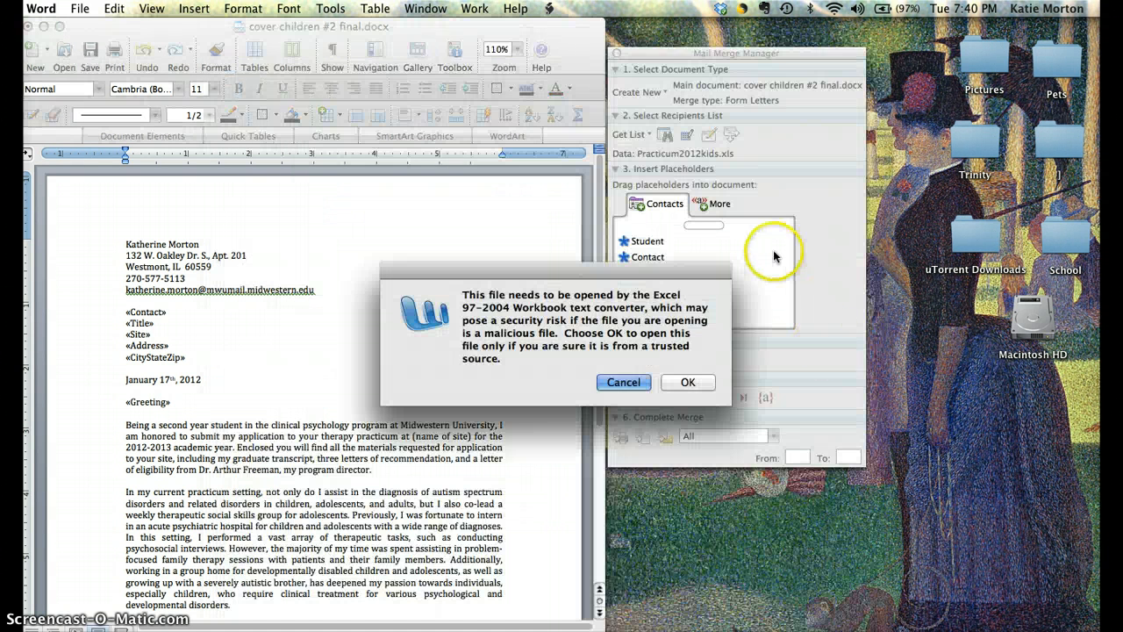
click(674, 387)
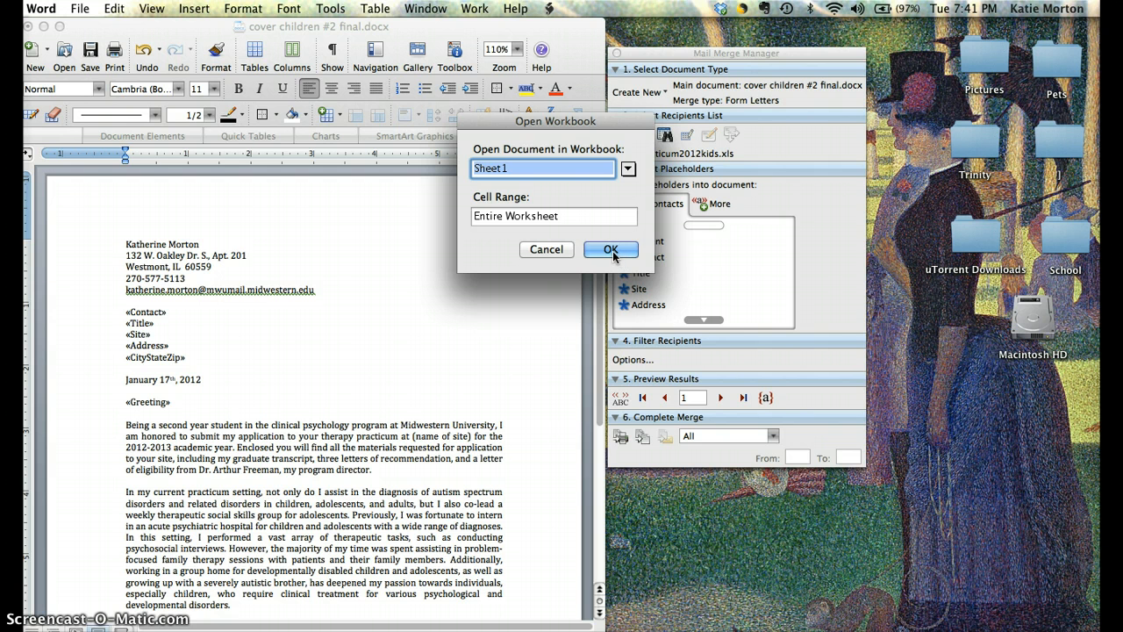
click(611, 250)
click(705, 273)
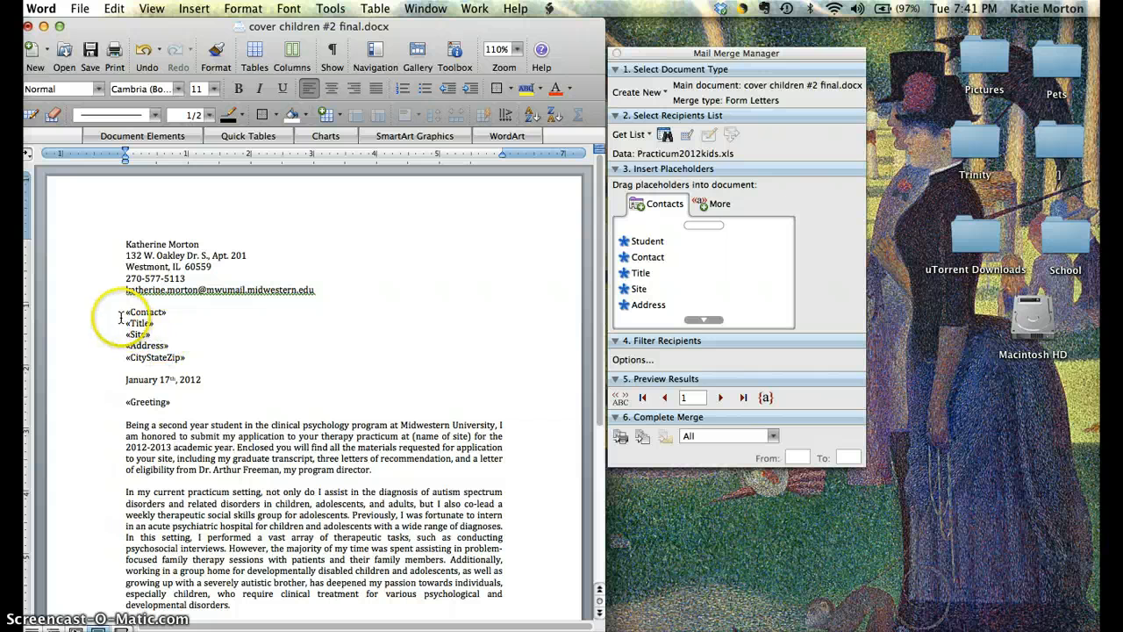
Delete the recipient block from Contact through CityStateZip and insert the Contact placeholder in its place above the date.
drag(121, 317, 158, 361)
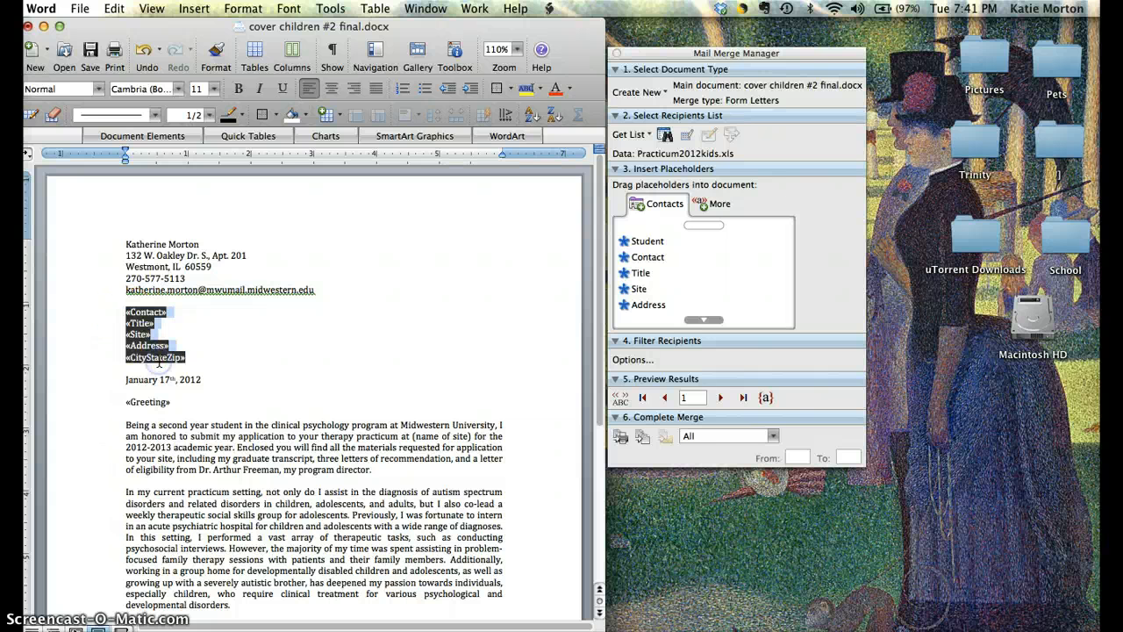
key(BackSpace)
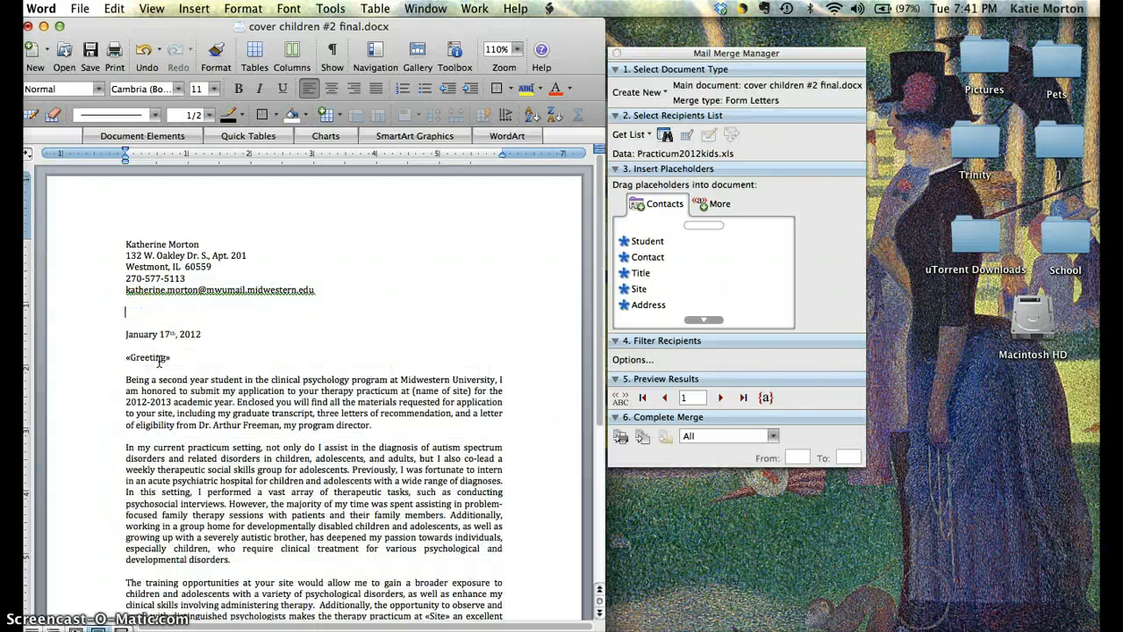
click(649, 273)
click(666, 256)
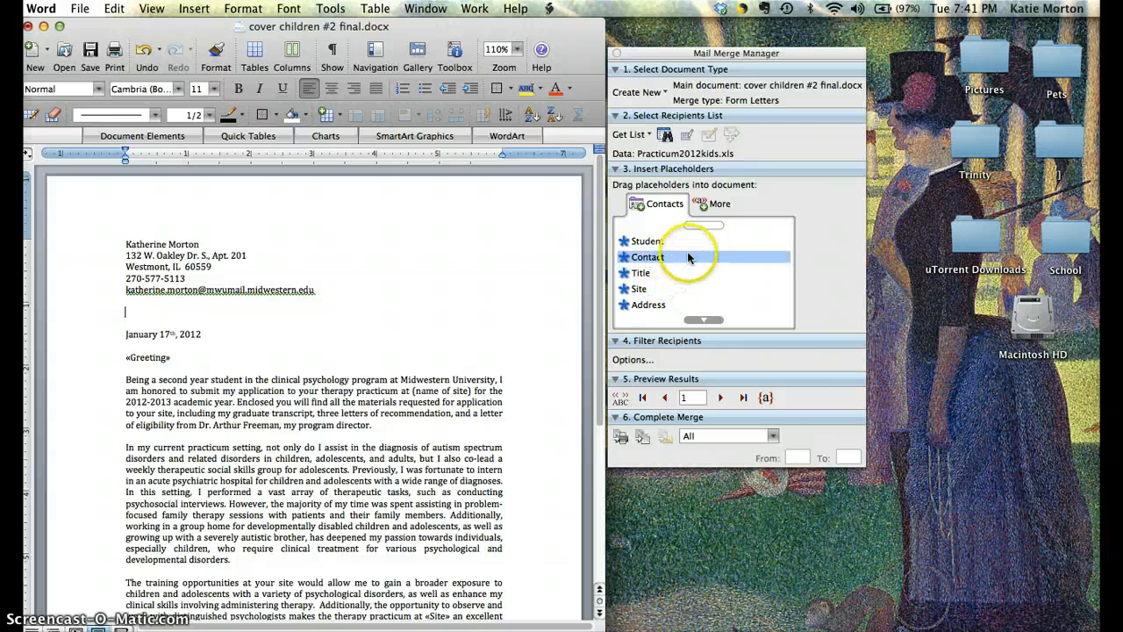
click(667, 256)
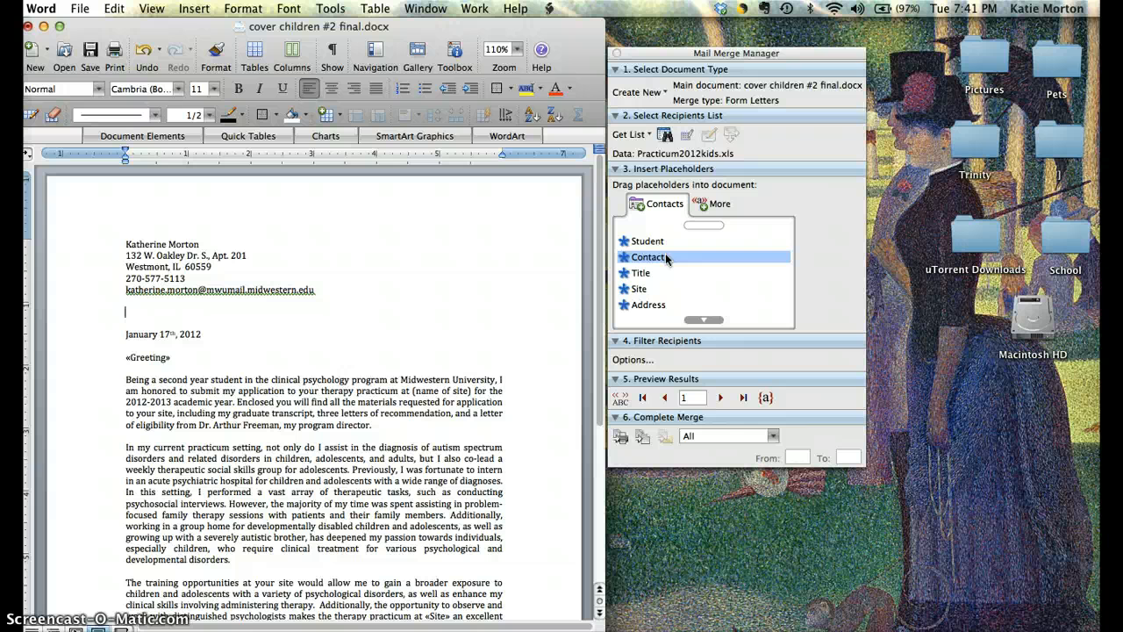
drag(667, 257, 142, 311)
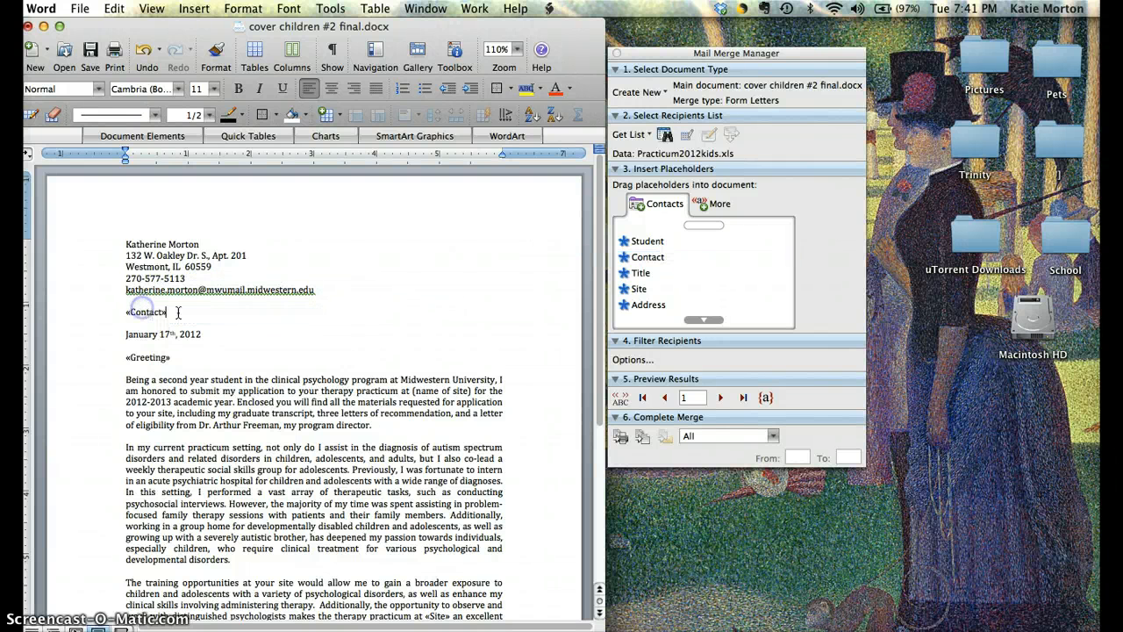
Insert the Title and Site placeholders on separate lines below the Contact placeholder.
key(Return)
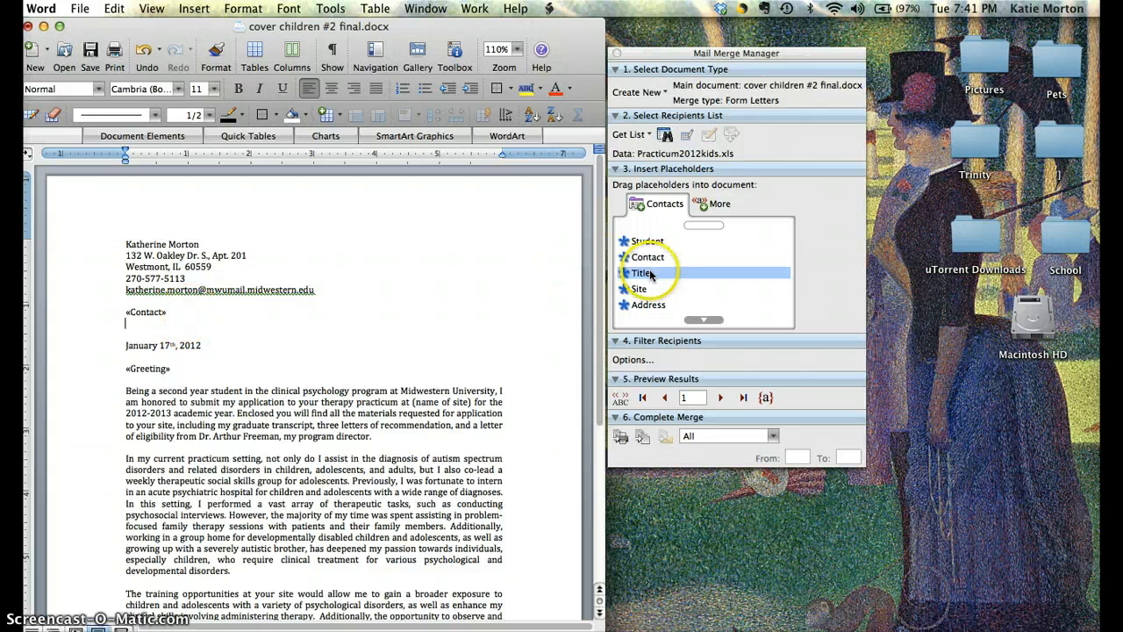
click(665, 275)
drag(665, 275, 159, 324)
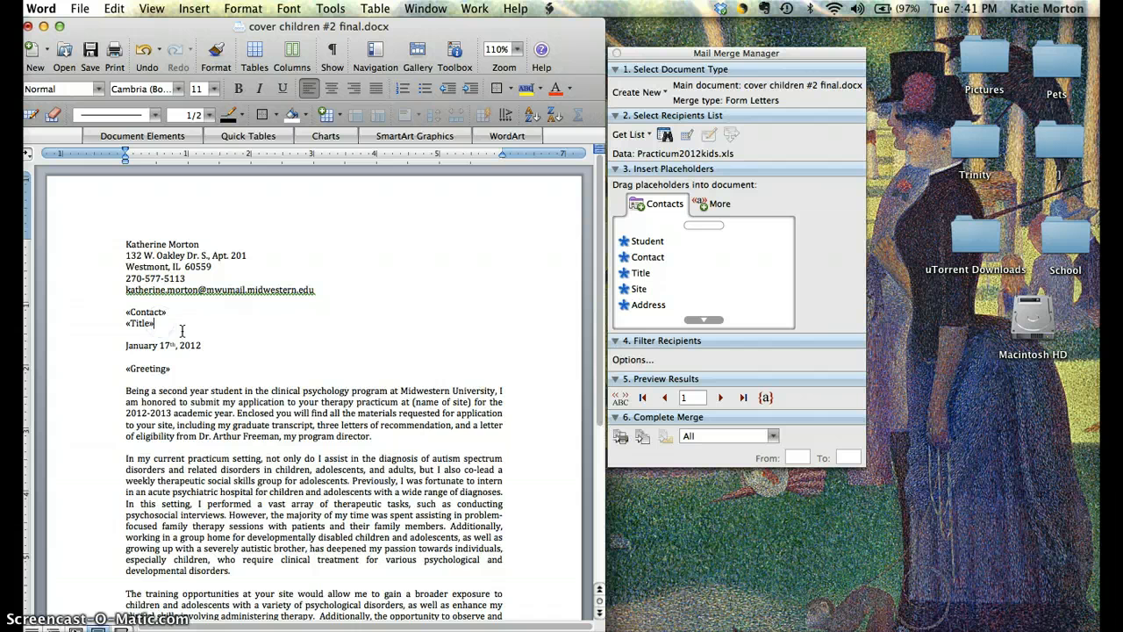
key(Return)
drag(638, 289, 175, 336)
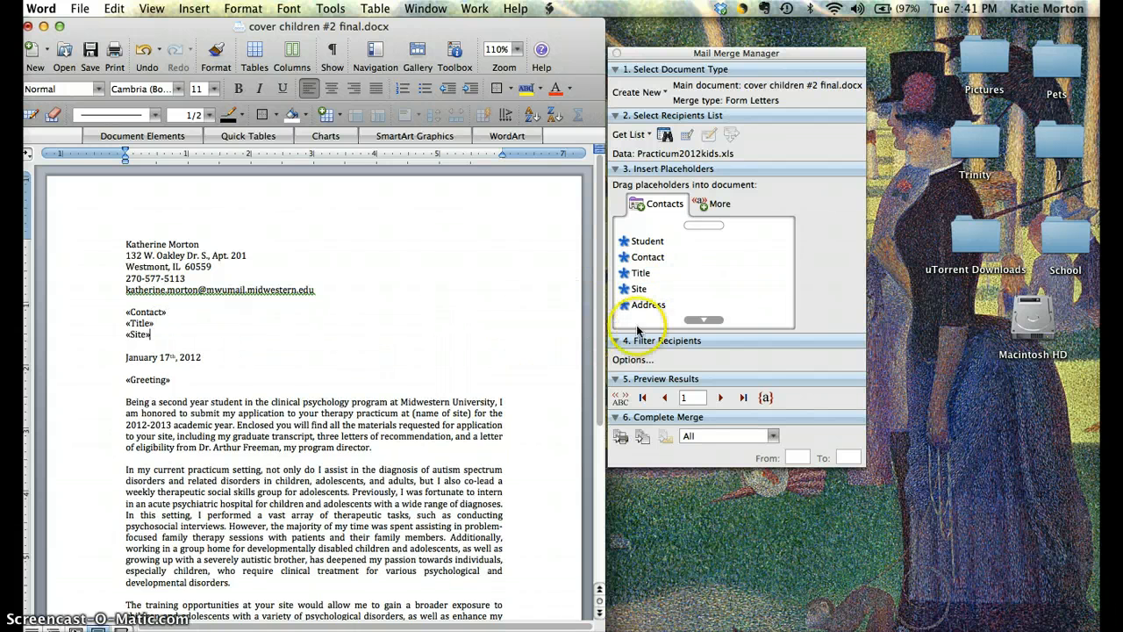
Insert the Address and CityStateZip placeholders on separate lines below the Site placeholder.
click(676, 306)
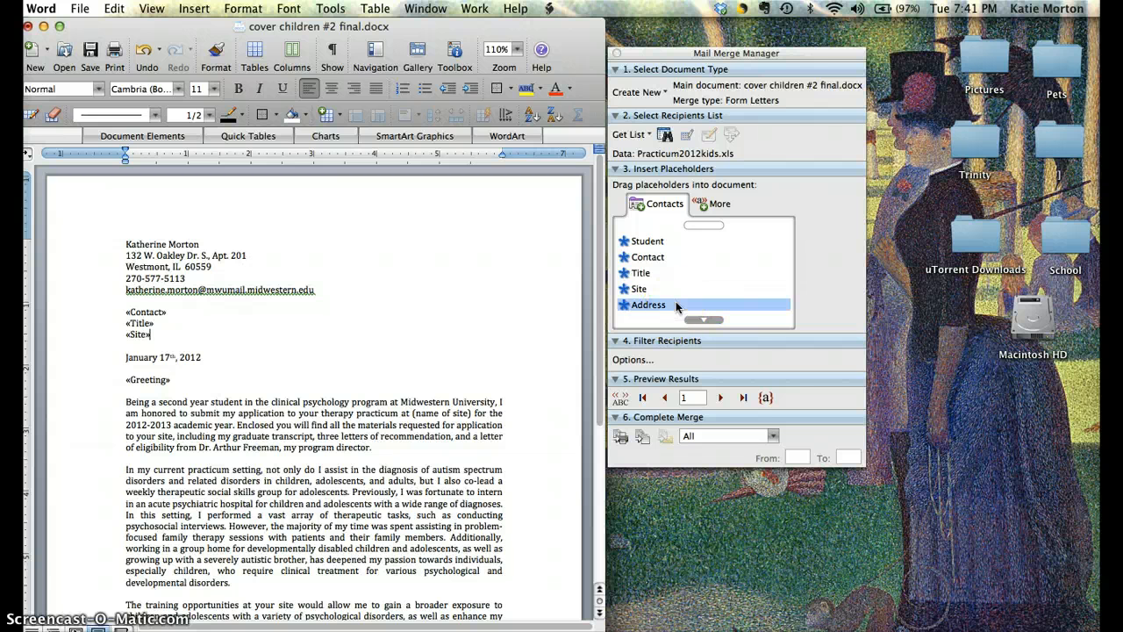
drag(676, 306, 135, 348)
key(Return)
key(Return)
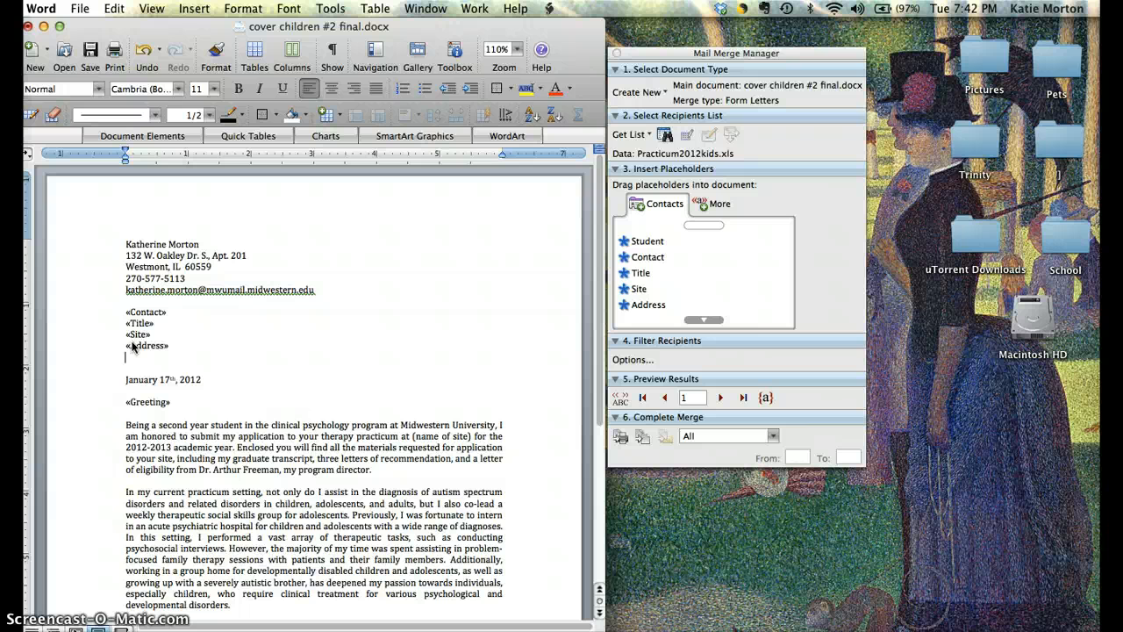
click(713, 320)
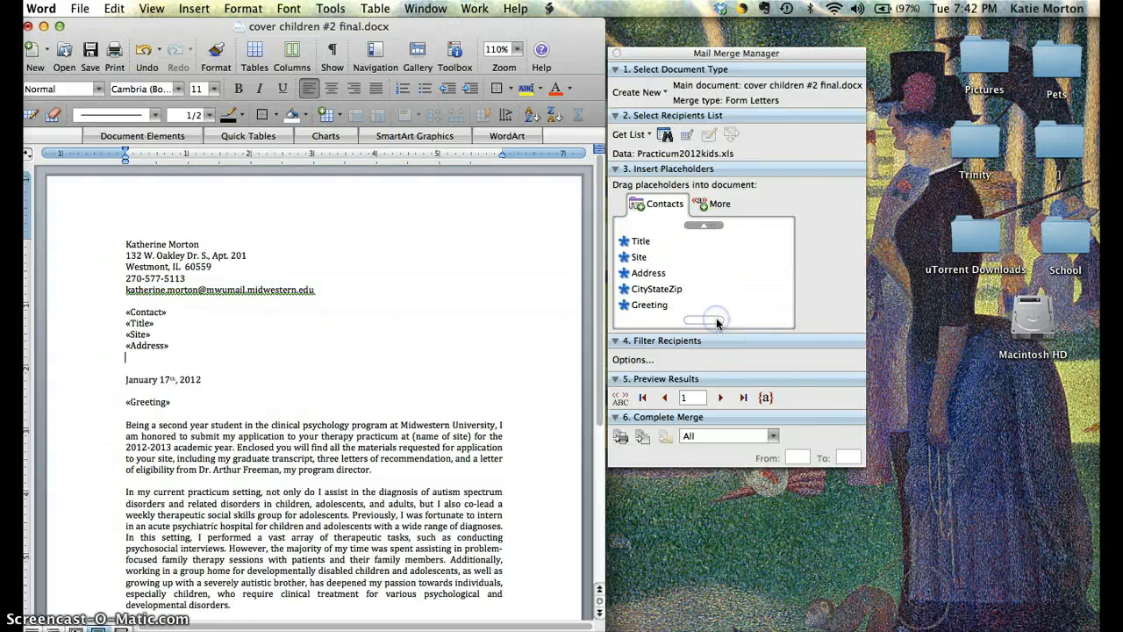
drag(676, 289, 174, 356)
click(238, 389)
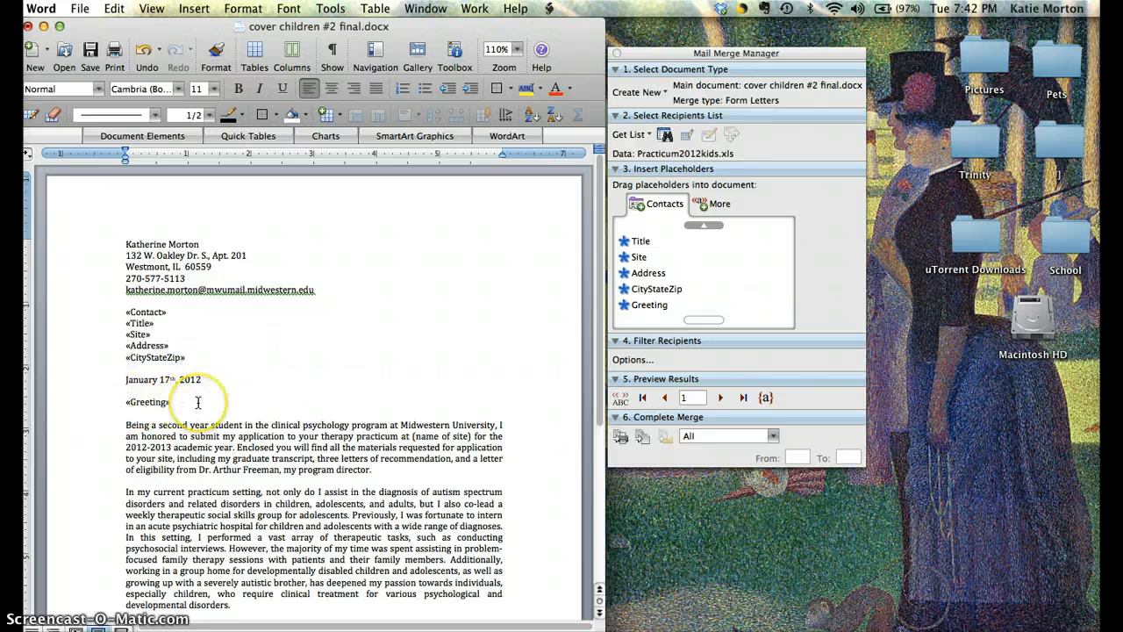
Replace the "(name of site)" text in the letter's first paragraph with the Site placeholder.
scroll(198, 401, down, 6)
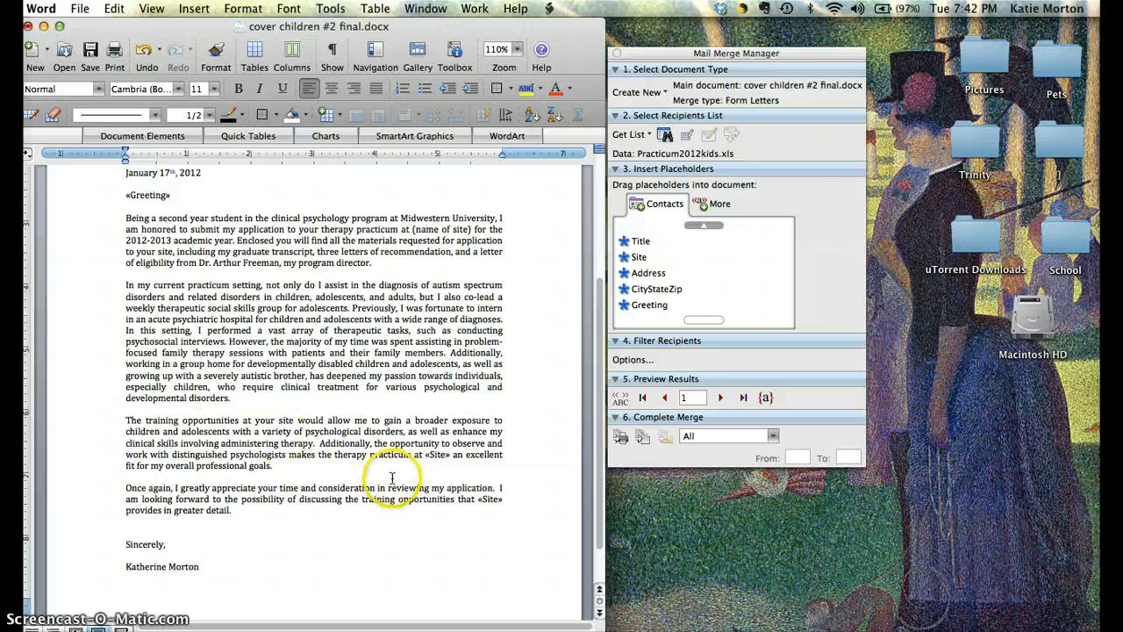
click(412, 229)
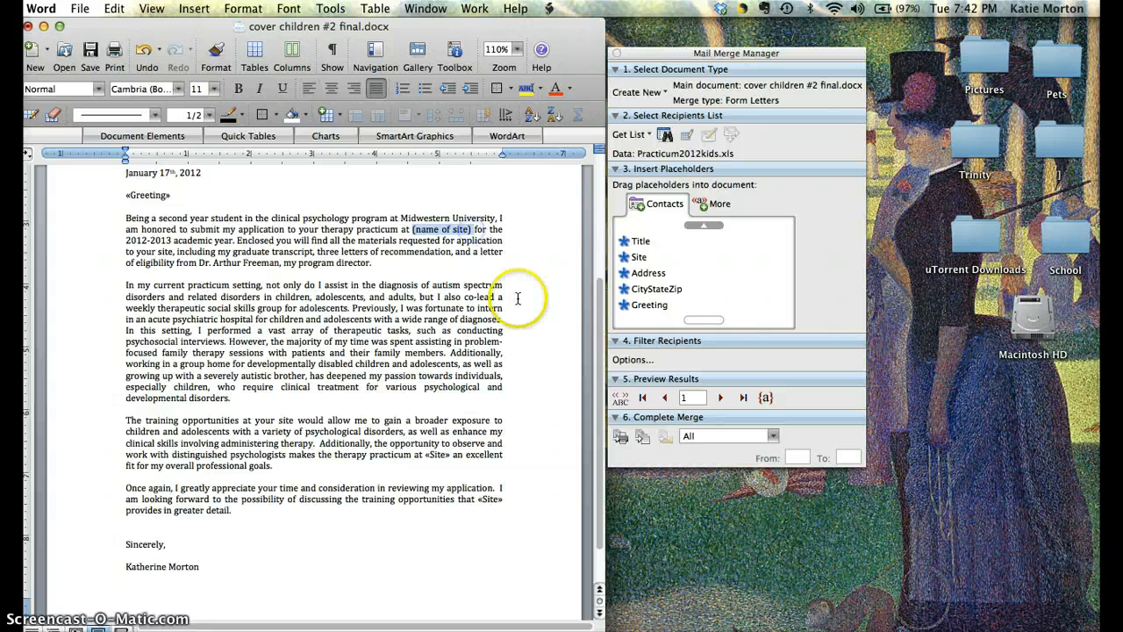
key(BackSpace)
click(693, 256)
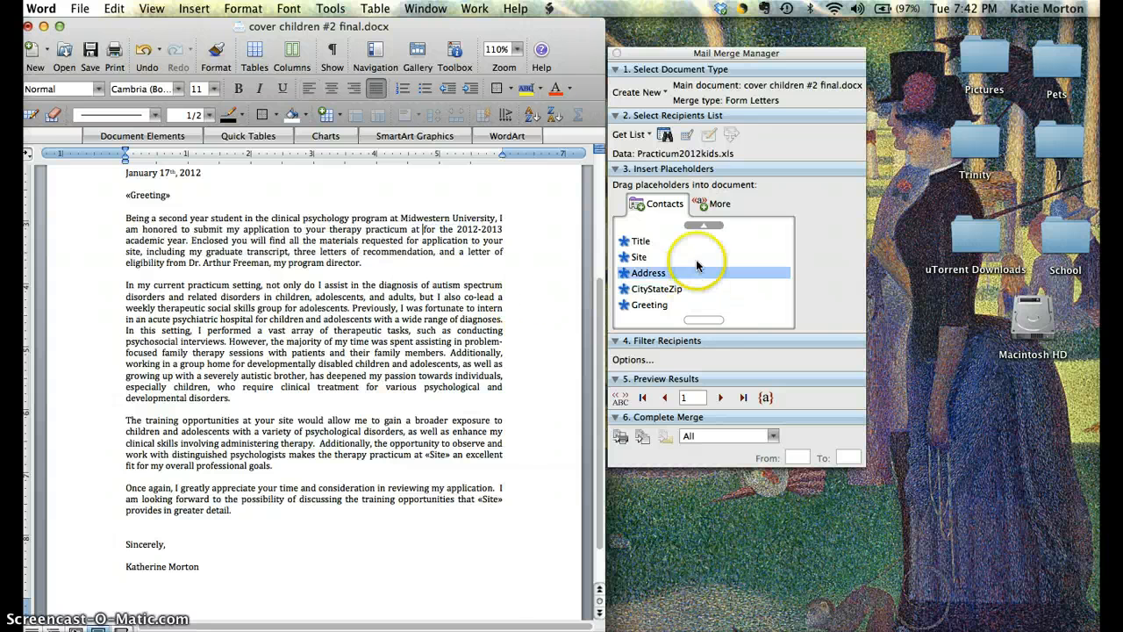
drag(693, 256, 422, 230)
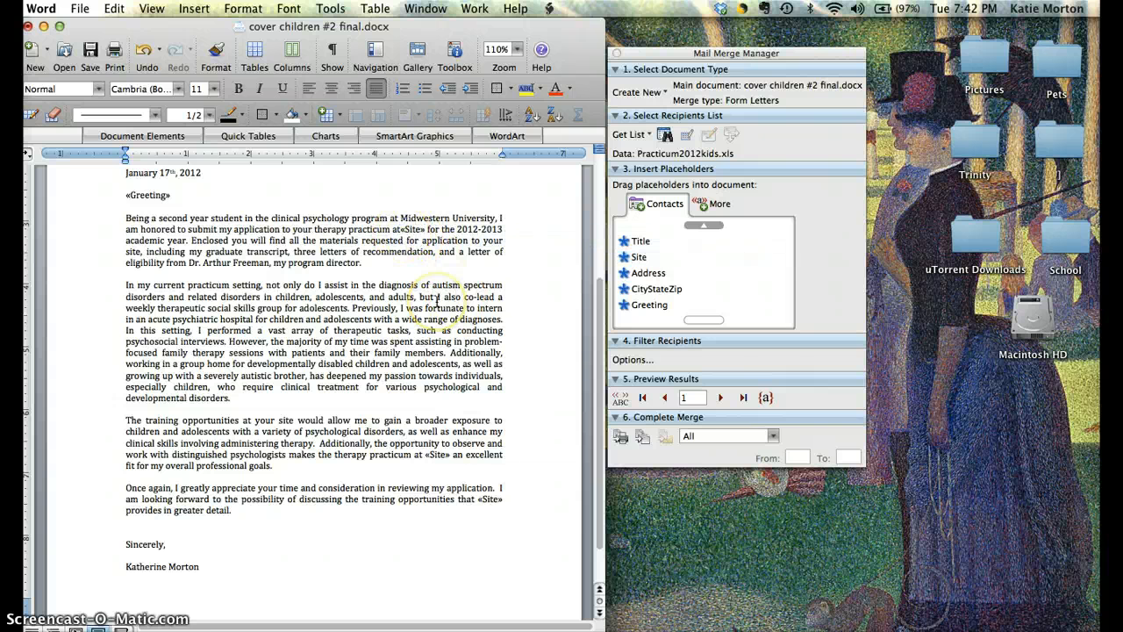
Add the missing space before the Site placeholder in the first paragraph and check the placeholders in the rest of the letter.
click(397, 237)
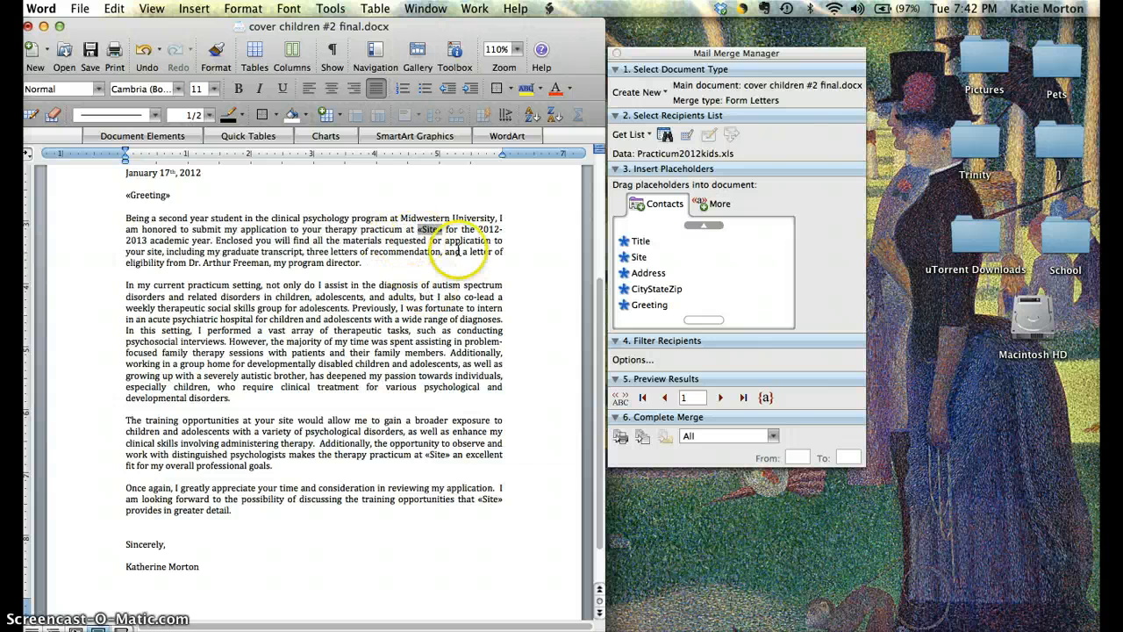
scroll(426, 376, down, 3)
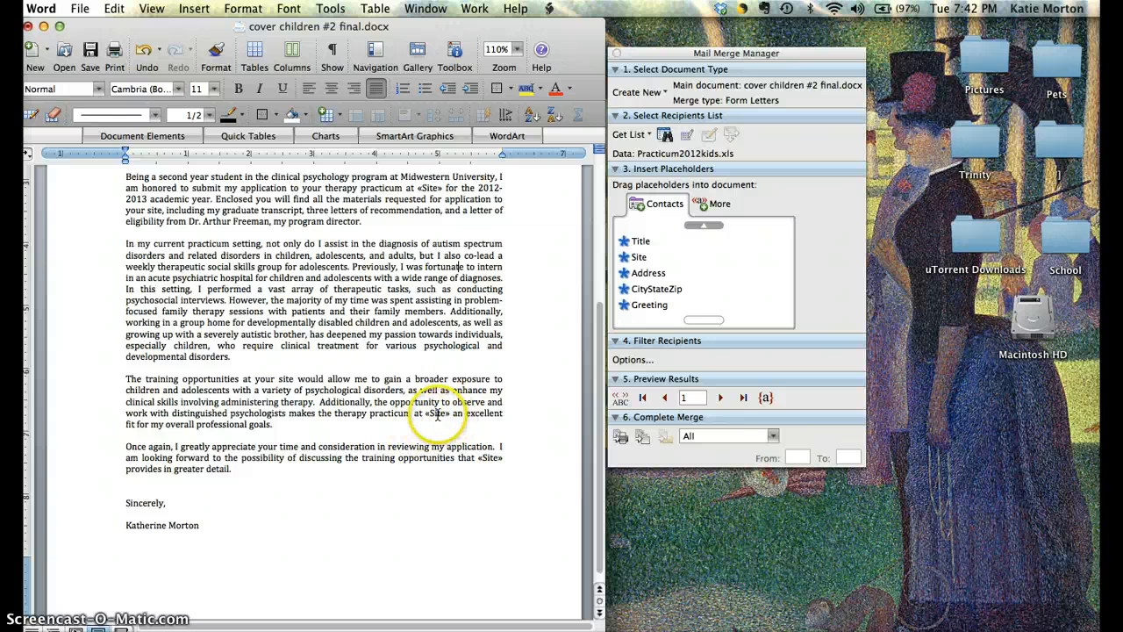
scroll(495, 467, down, 1)
scroll(495, 468, up, 10)
click(495, 472)
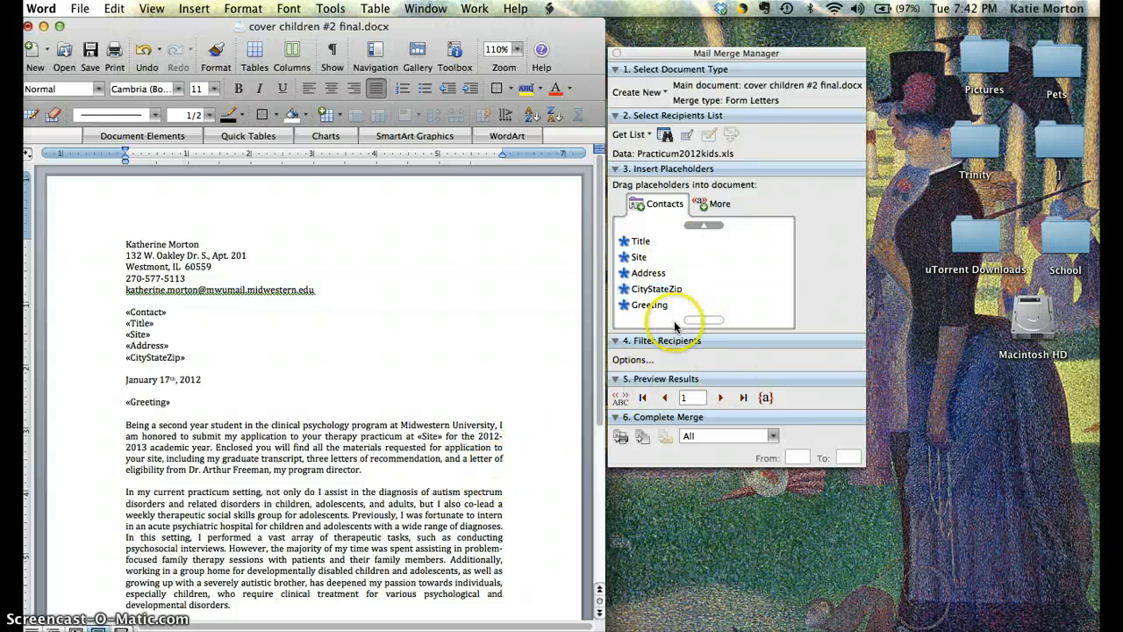
Merge the cover letter for all recipients into a new document and check the first merged letter.
click(714, 227)
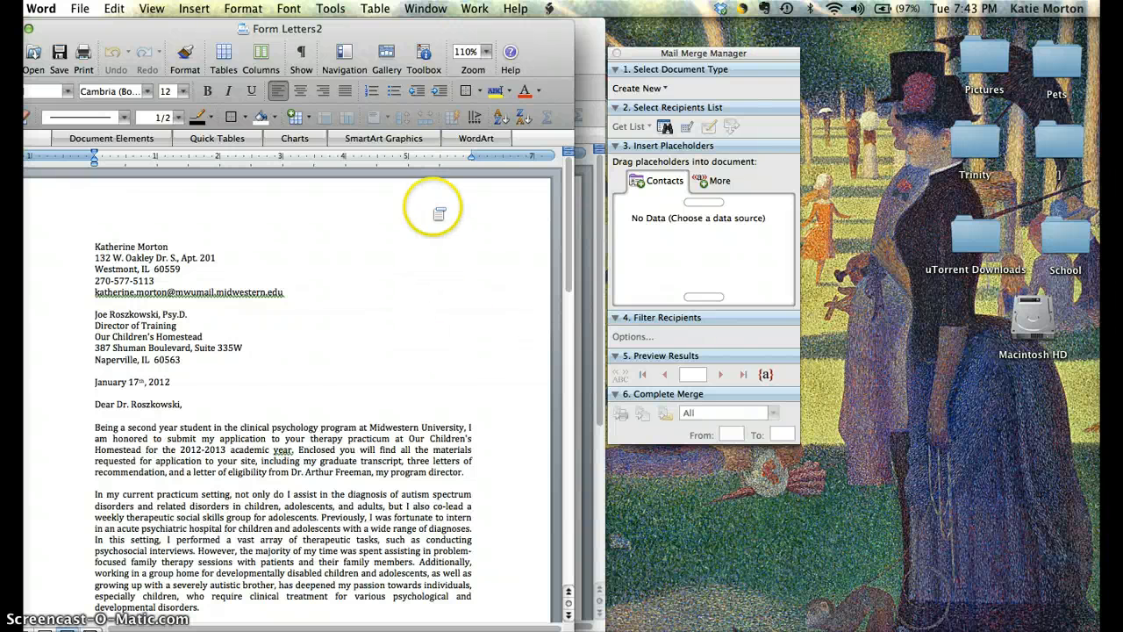
scroll(384, 337, down, 2)
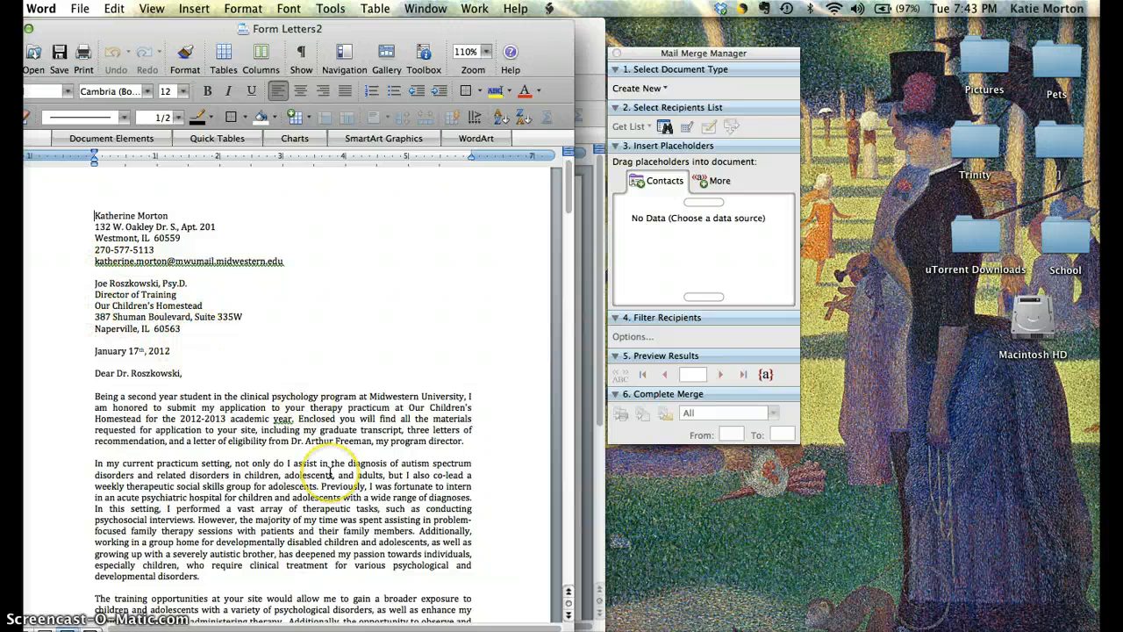
scroll(331, 395, down, 12)
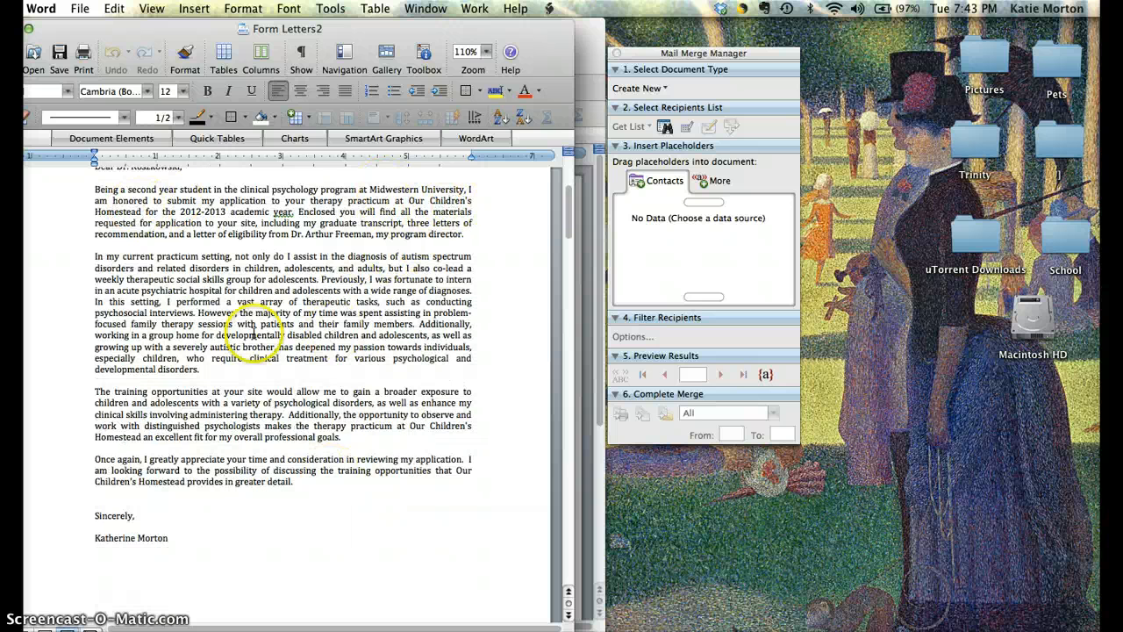
scroll(363, 474, down, 15)
scroll(362, 473, down, 15)
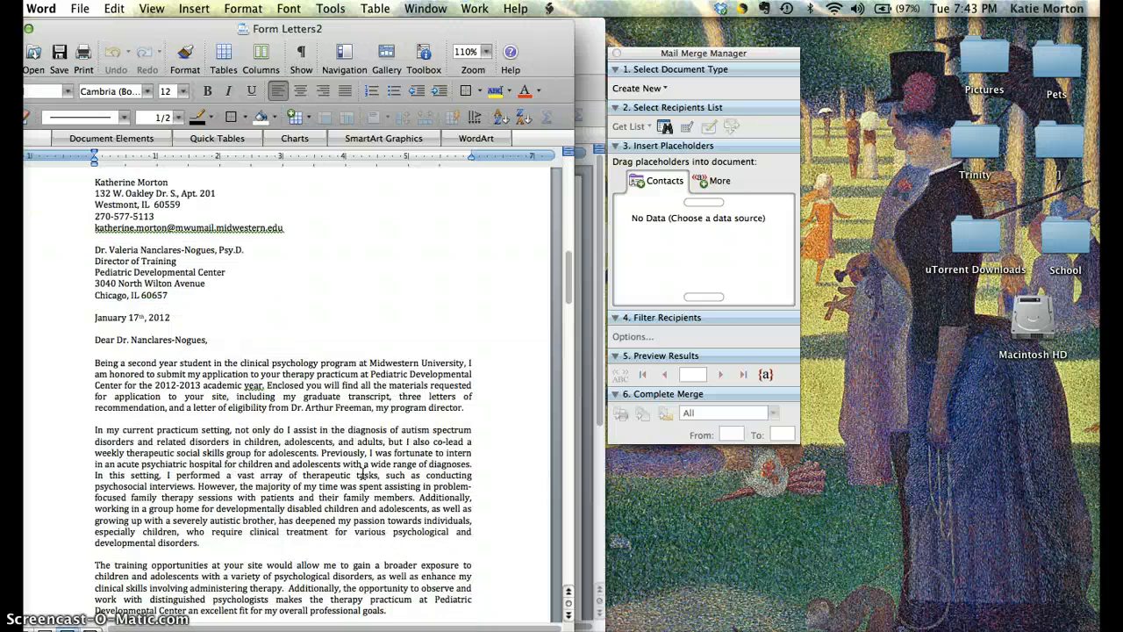
Review the remaining merged letters through the last one, checking each recipient block, greeting and site name.
scroll(362, 474, down, 13)
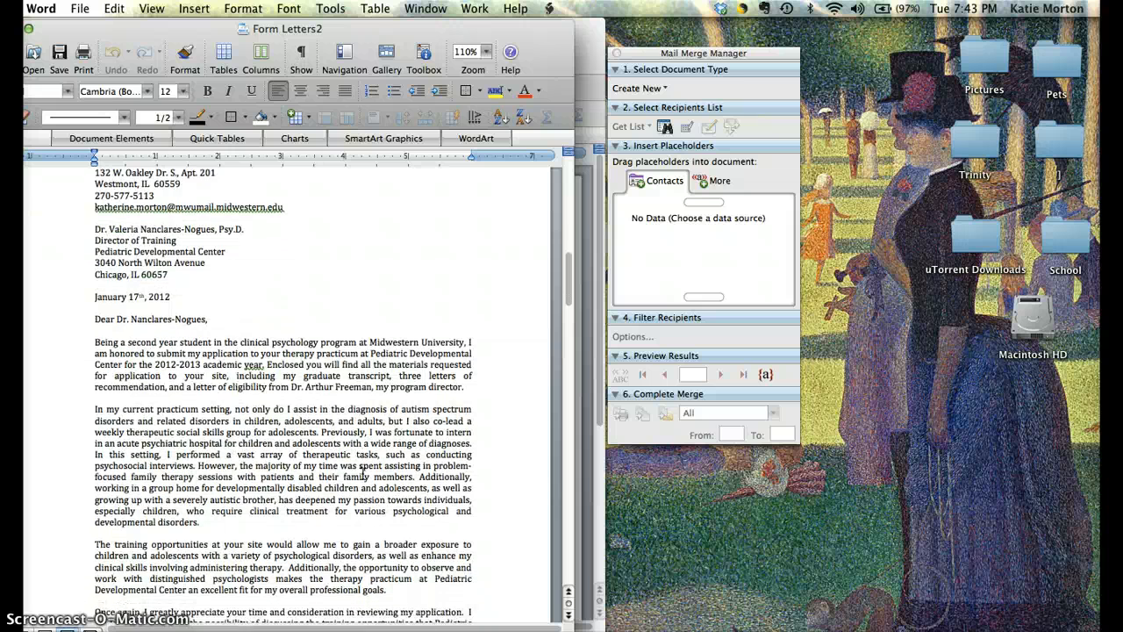
scroll(363, 474, down, 20)
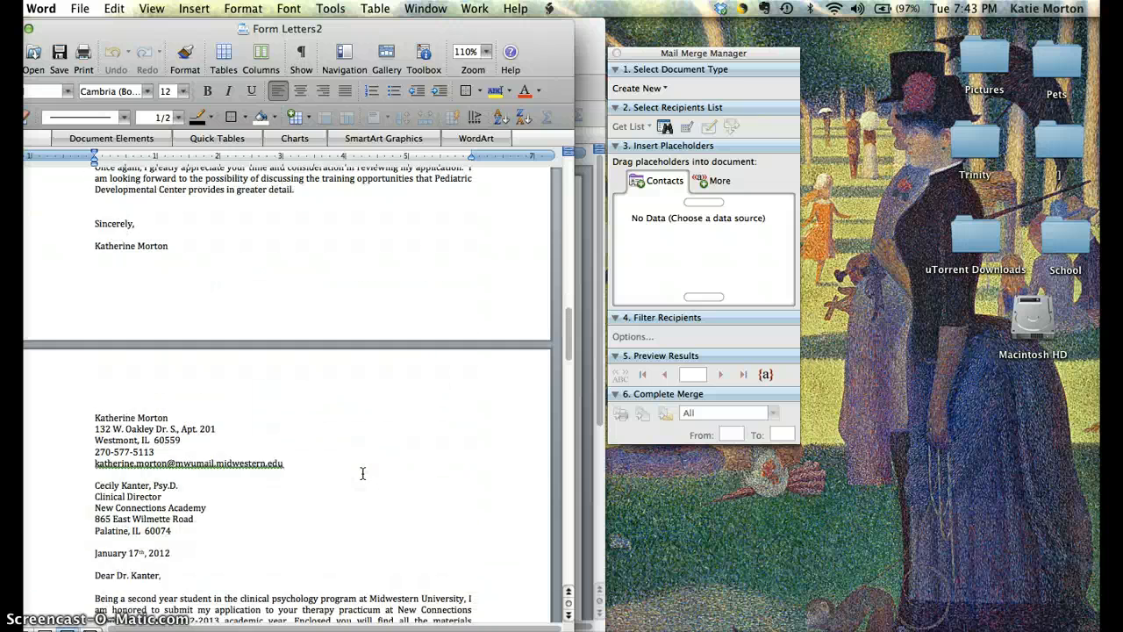
scroll(363, 473, up, 4)
scroll(363, 474, down, 10)
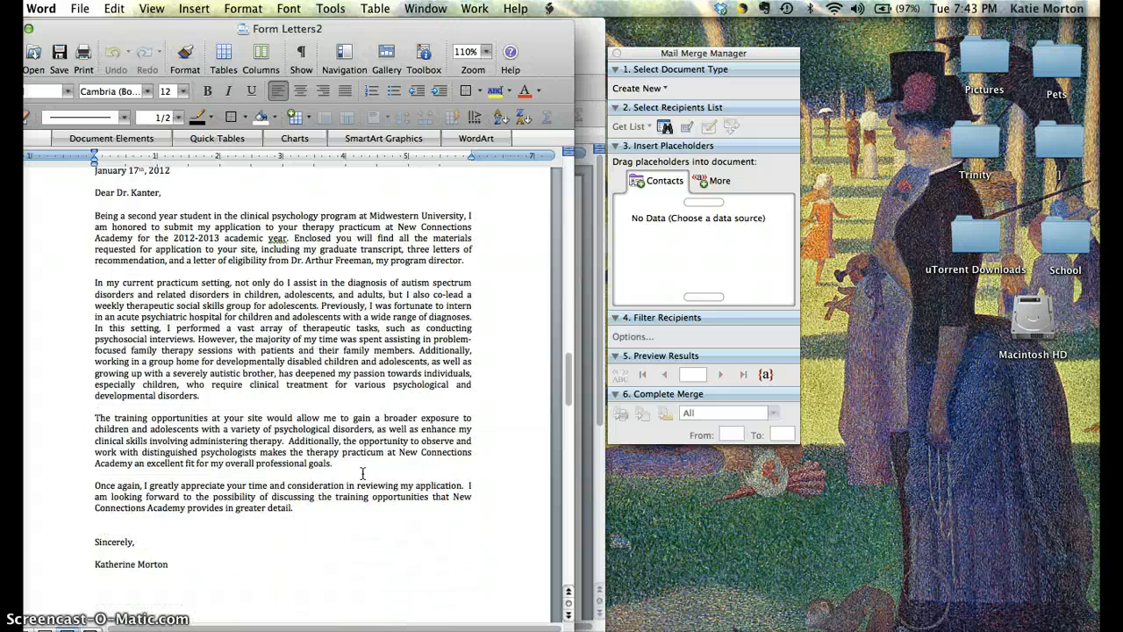
scroll(362, 473, up, 4)
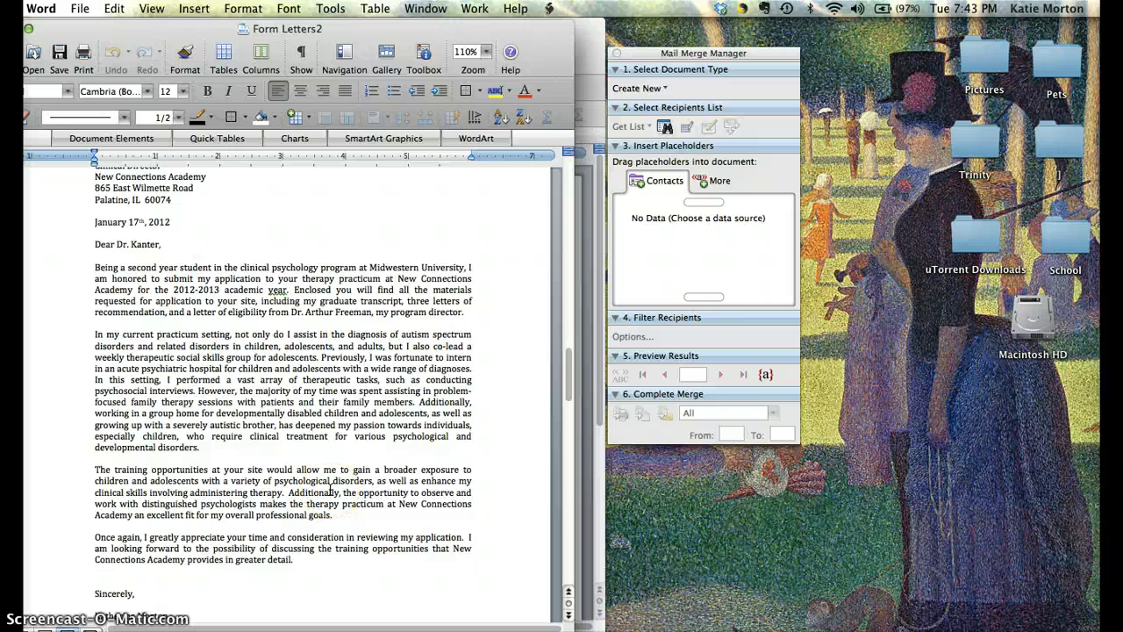
scroll(350, 482, up, 7)
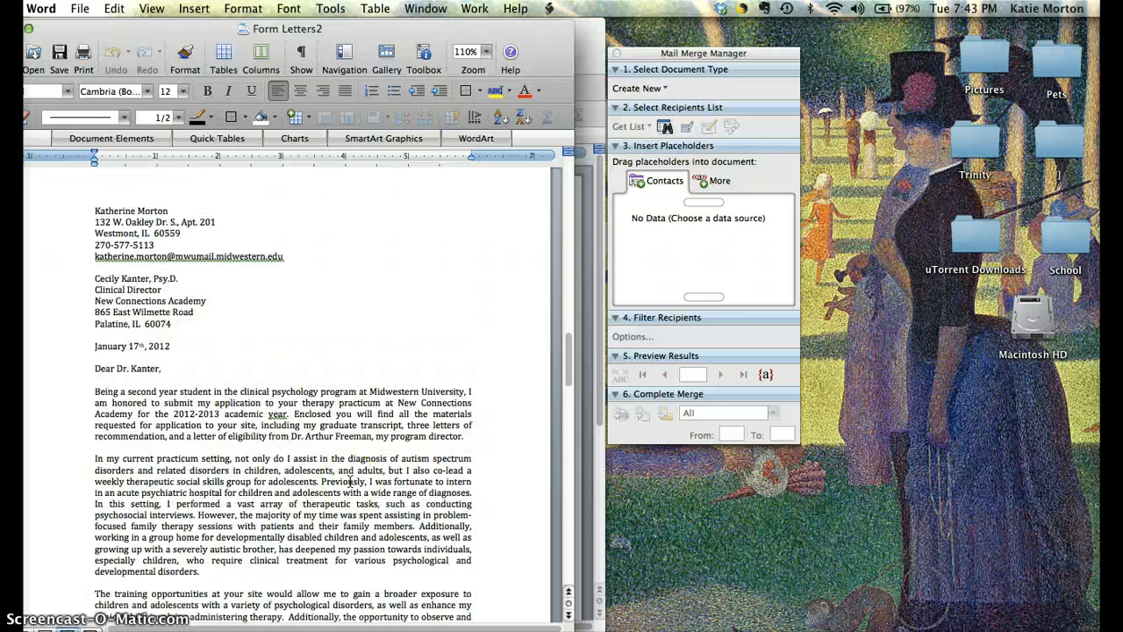
scroll(351, 481, down, 20)
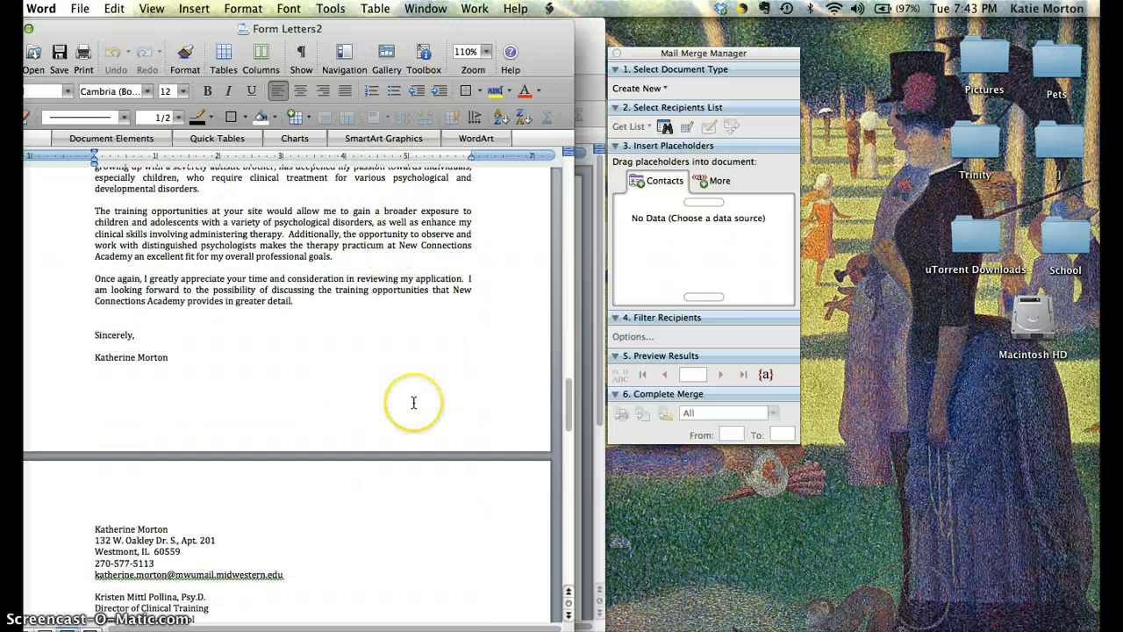
scroll(413, 401, down, 20)
scroll(414, 402, down, 20)
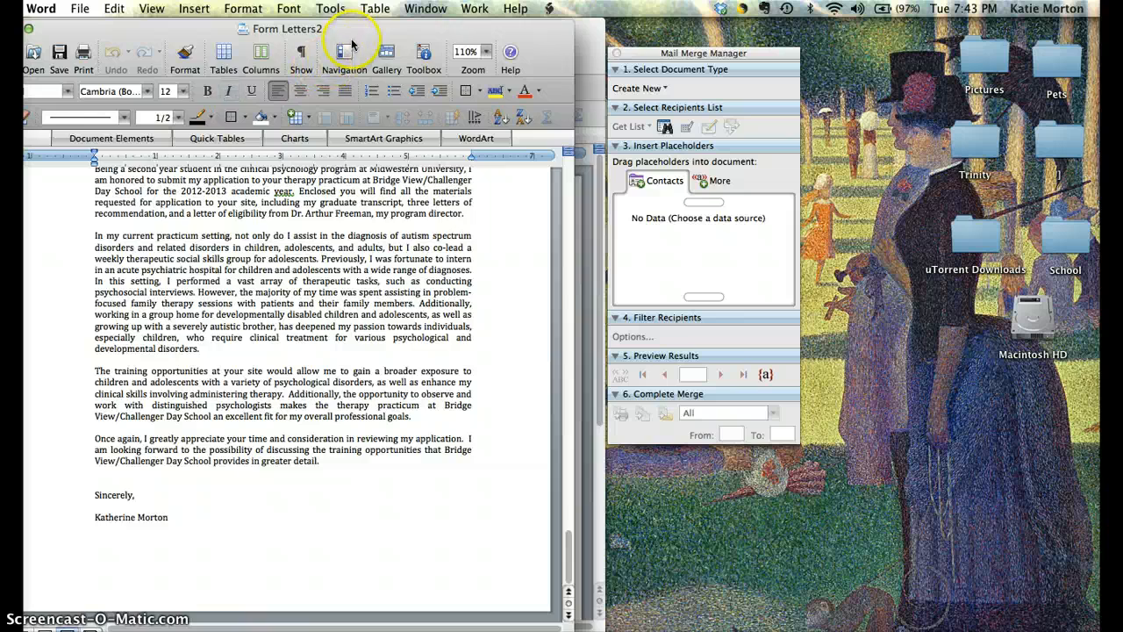
Move the merged letters window fully into view and return to the first letter.
drag(359, 30, 485, 29)
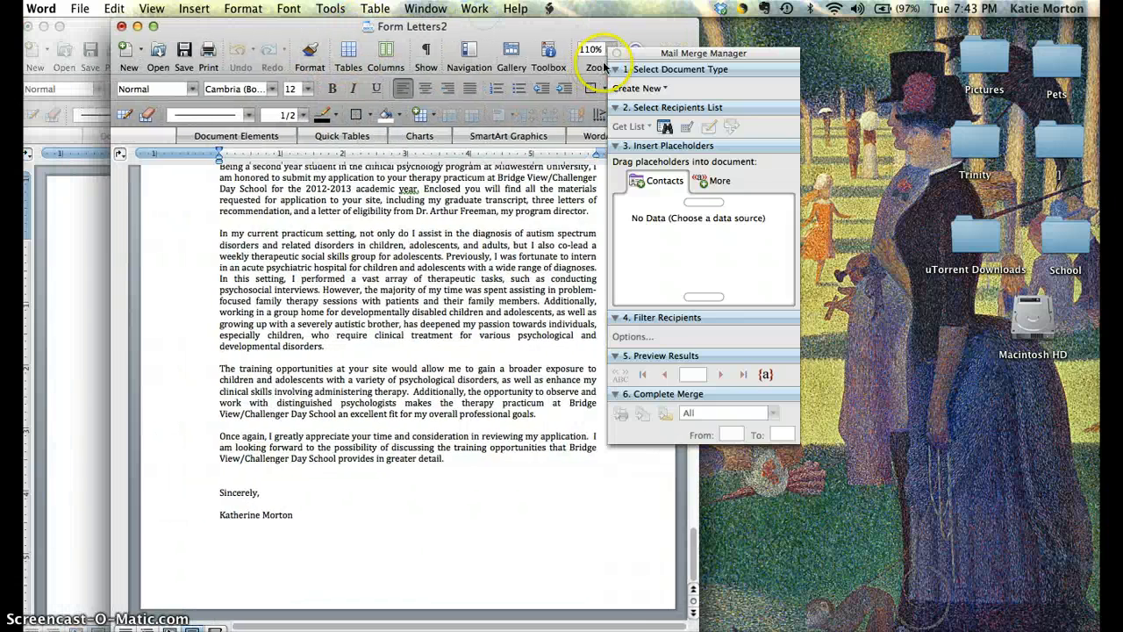
click(412, 340)
scroll(415, 345, up, 5)
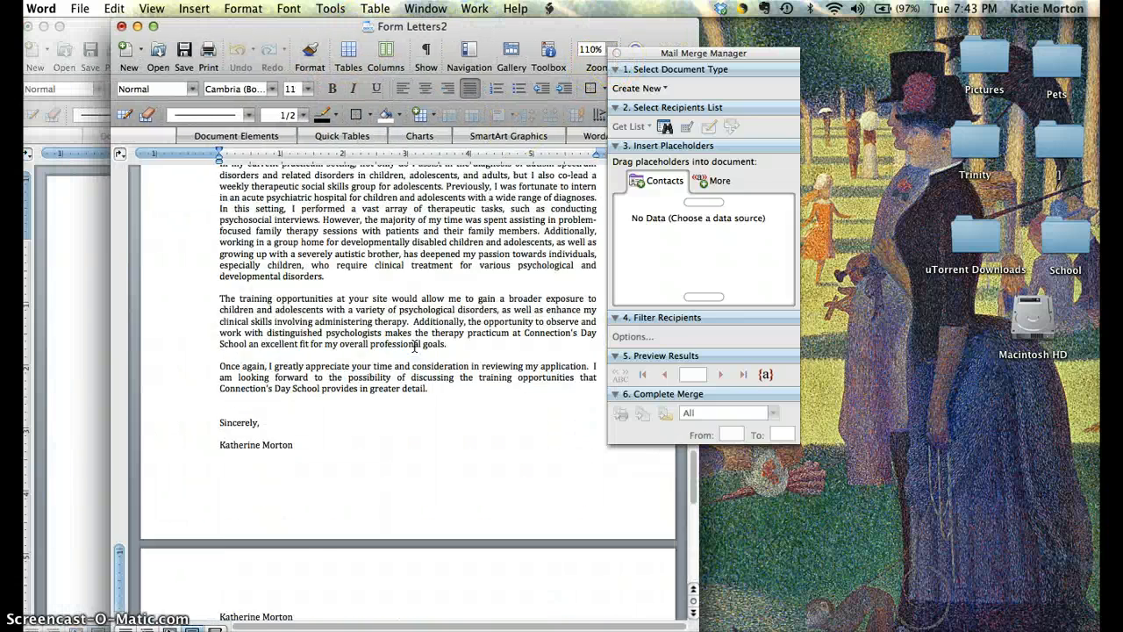
scroll(414, 347, down, 15)
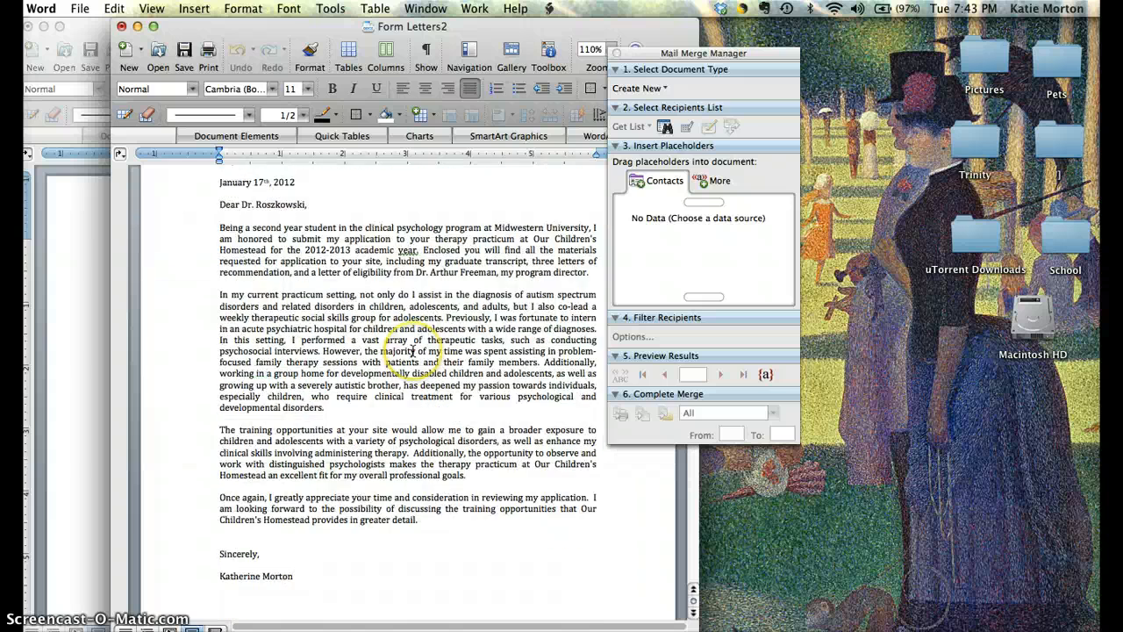
scroll(412, 348, down, 2)
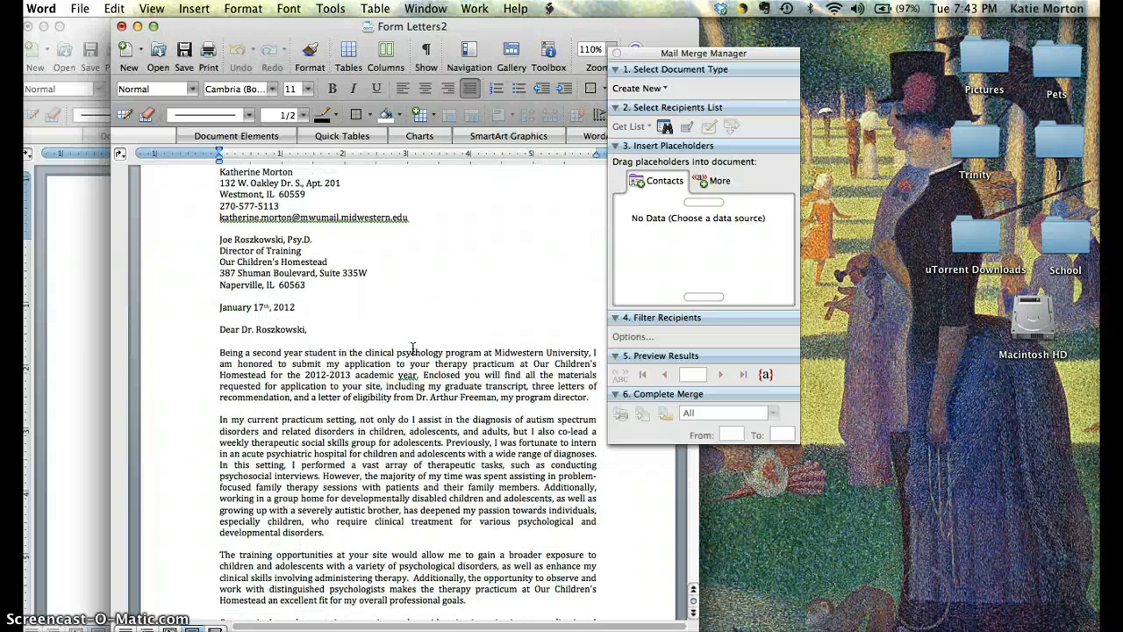